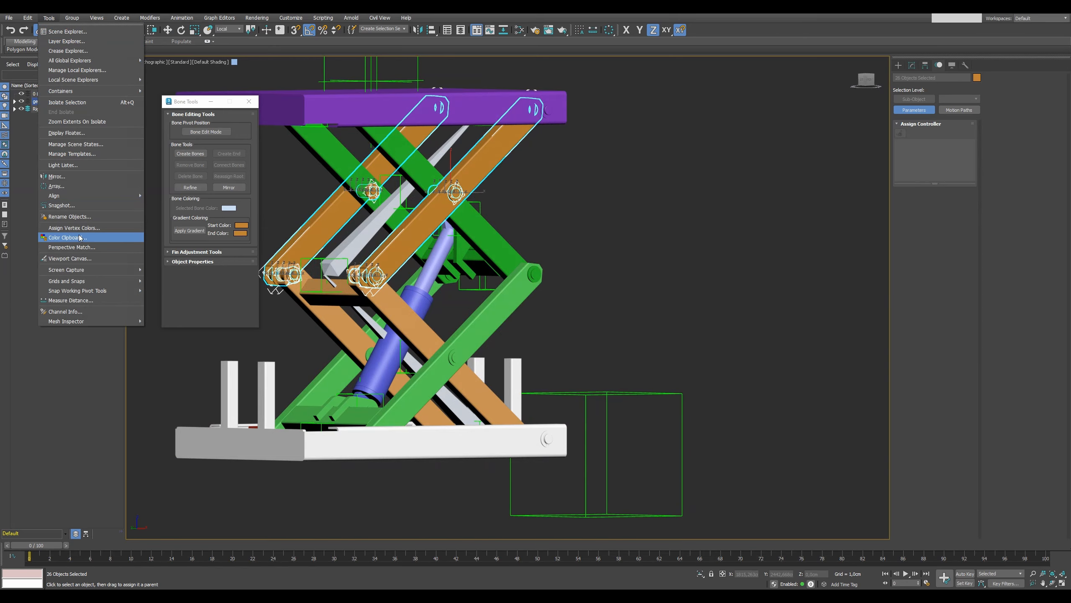
# Select all lower orange arm parts by colour, link them to the lower bone, and check the rig in the front view.
pyautogui.moveTo(28, 18)
pyautogui.moveTo(89, 204)
pyautogui.click(153, 223)
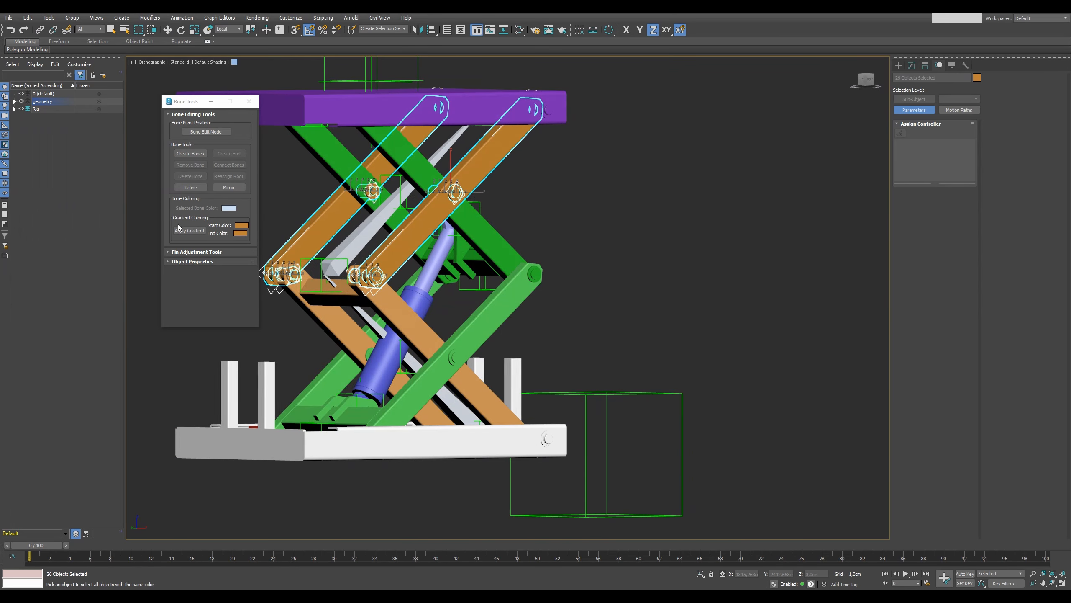
pyautogui.click(410, 326)
pyautogui.click(40, 29)
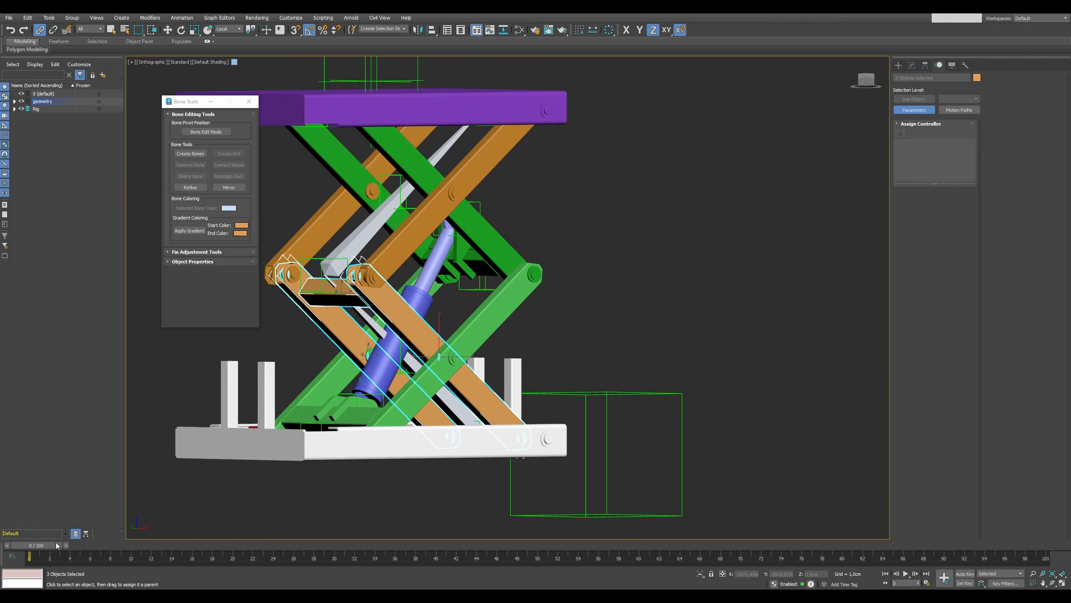
pyautogui.press('f')
pyautogui.hotkey('ctrl', 'shift', 'z')
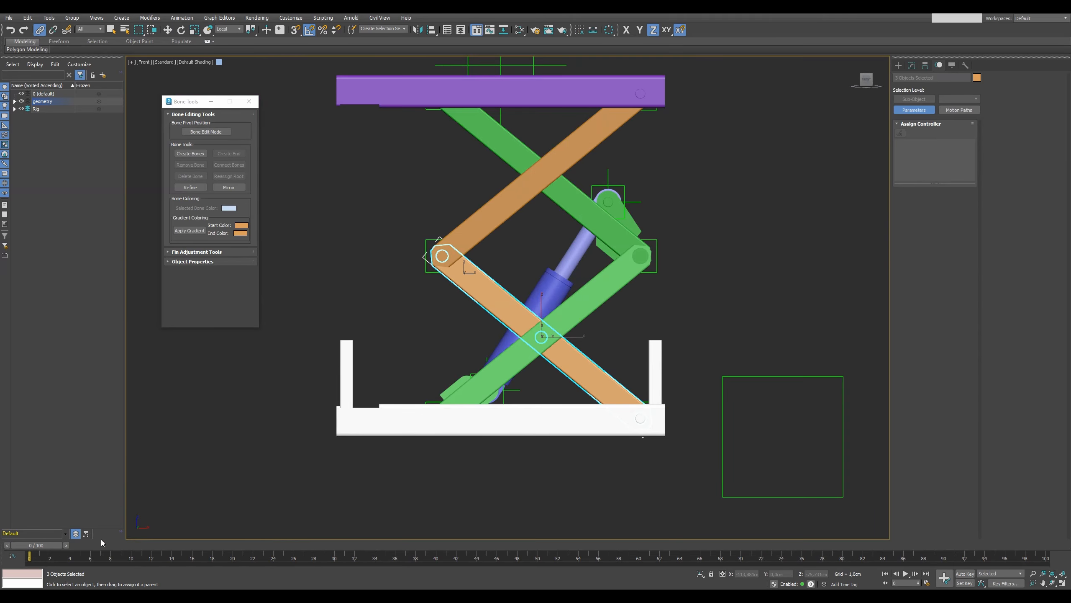
pyautogui.moveTo(64, 544); pyautogui.dragTo(30, 544)
# Isolate the three point helpers at the two arm crossings and the middle joint of the green arms.
pyautogui.click(638, 306)
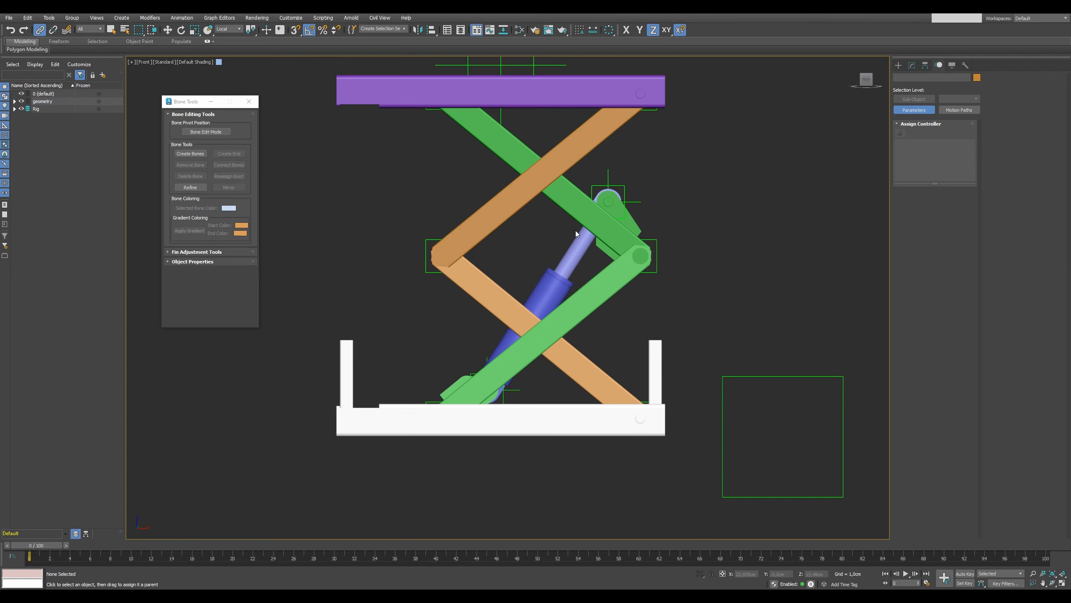
pyautogui.hotkey('shift', 'g')
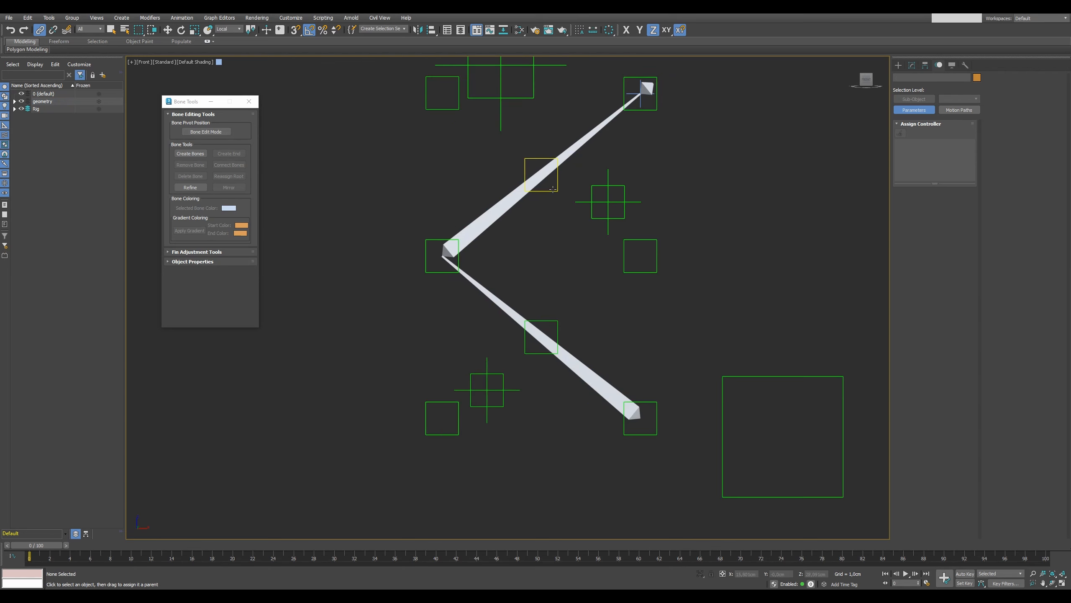
pyautogui.click(552, 190)
pyautogui.keyDown('ctrl'); pyautogui.click(556, 322); pyautogui.keyUp('ctrl')
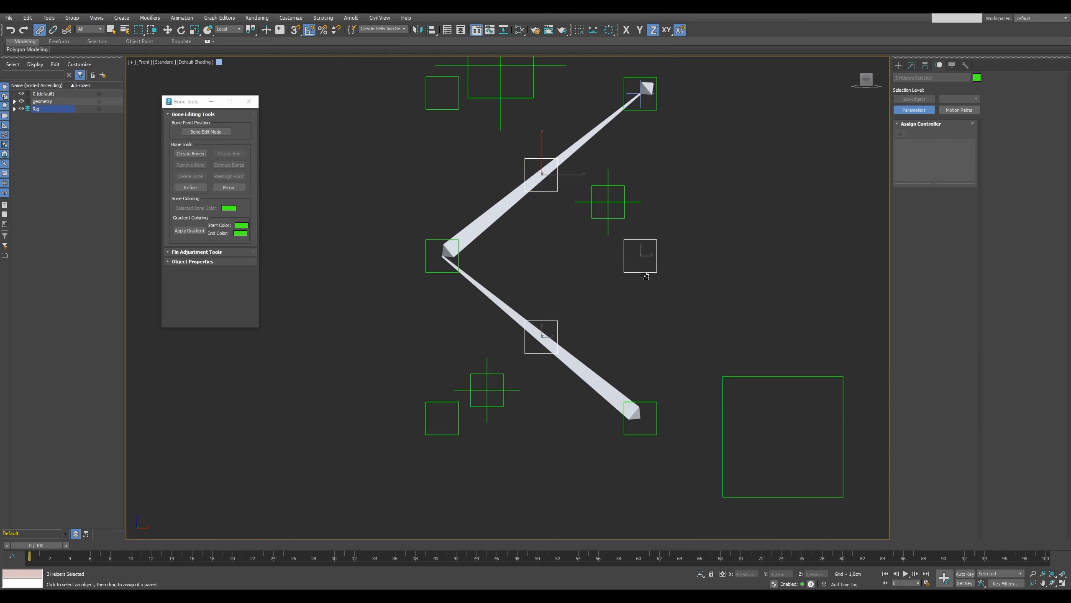
pyautogui.hotkey('shift', 'g')
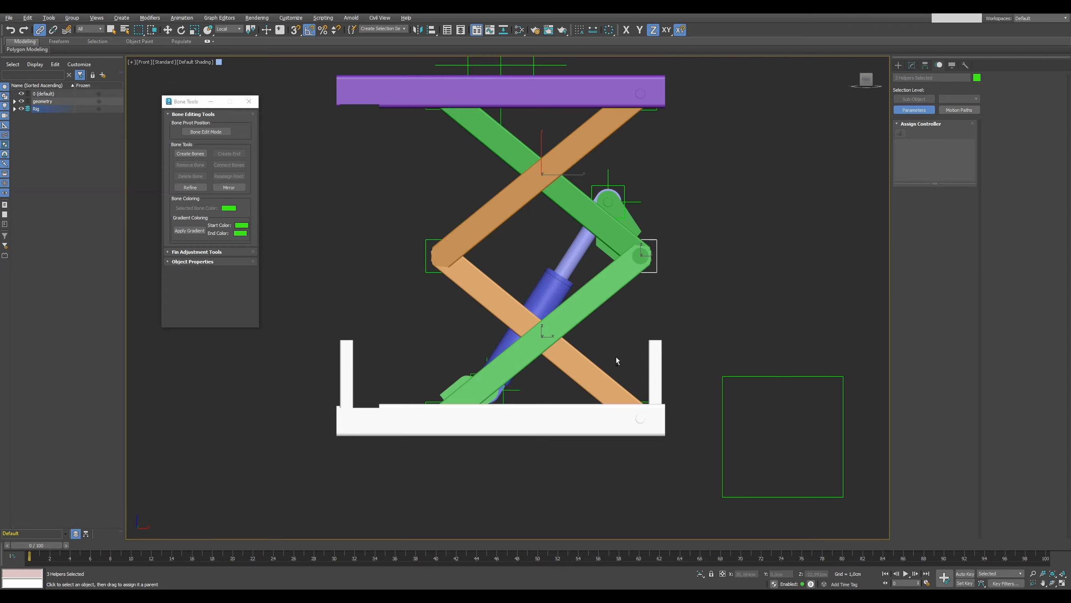
pyautogui.hotkey('shift', 'g')
# Create a bone chain snapped from the lower crossing helper through the green arms' middle joint to the upper crossing helper.
pyautogui.click(201, 160)
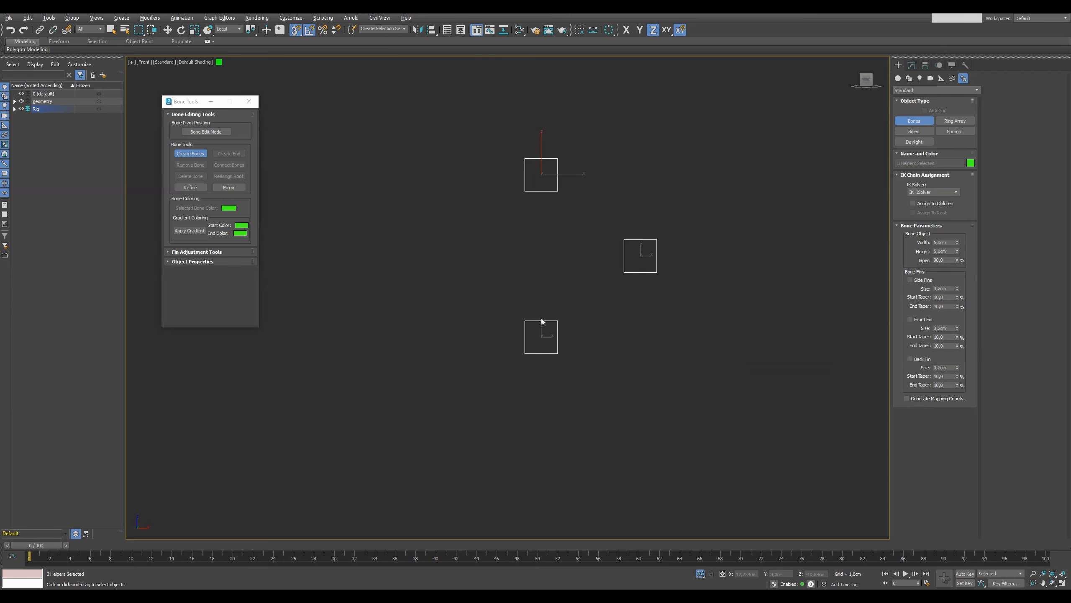
pyautogui.click(544, 334)
pyautogui.click(639, 255)
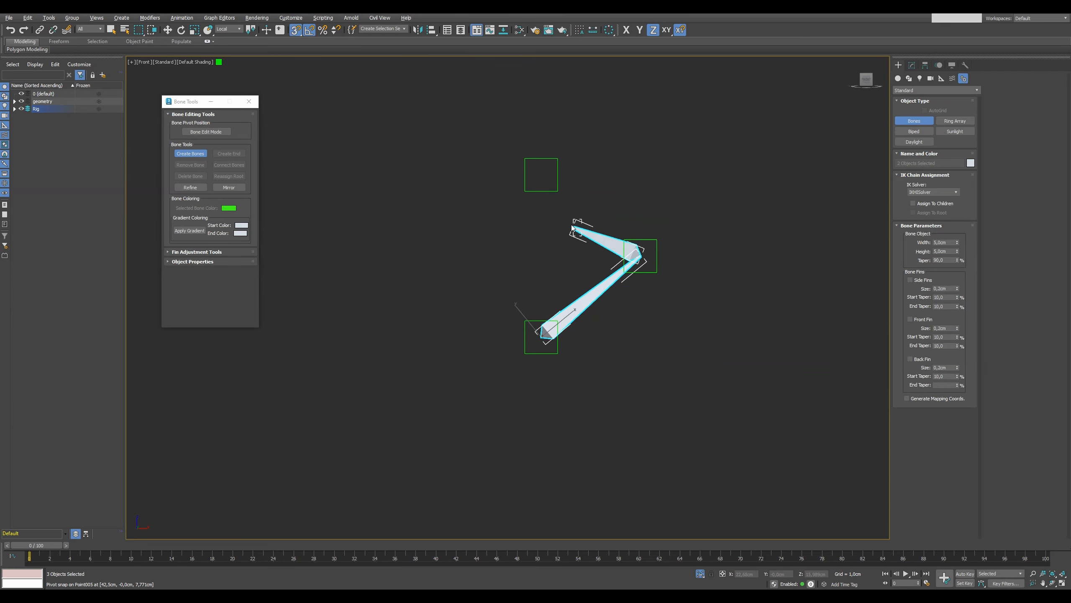
pyautogui.click(541, 173)
pyautogui.rightClick(517, 236)
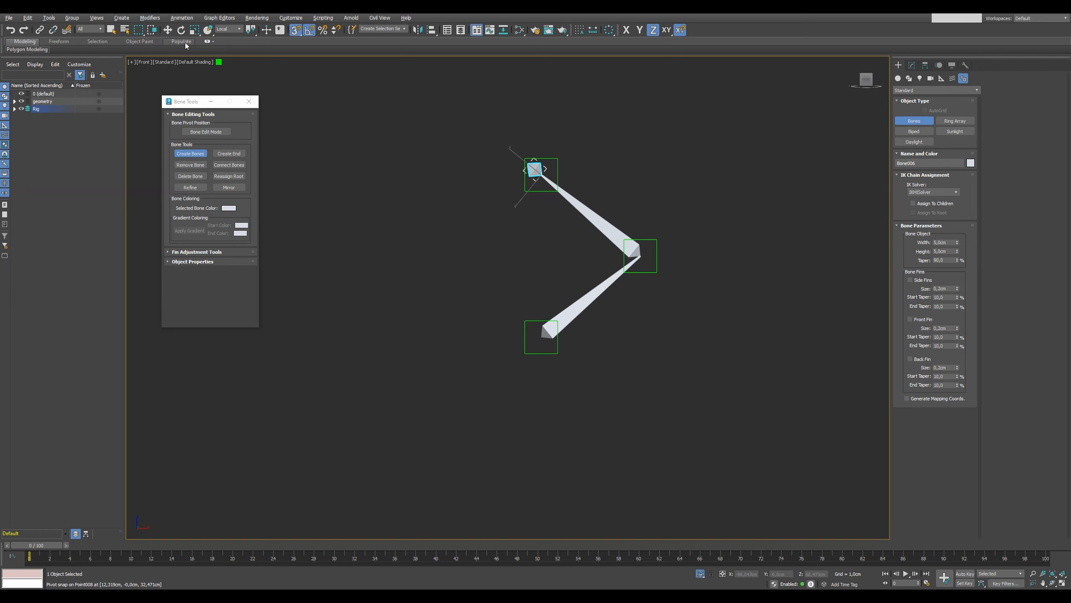
# Apply an HI IK solver from the new chain's end bone to its lower start bone.
pyautogui.click(181, 18)
pyautogui.moveTo(189, 52)
pyautogui.click(289, 49)
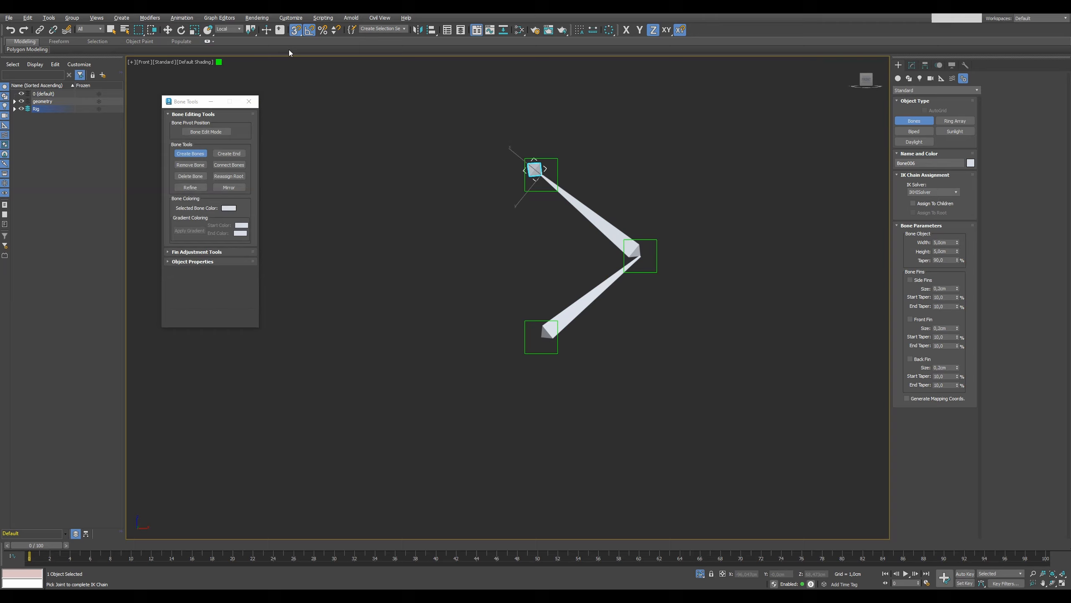
pyautogui.click(578, 309)
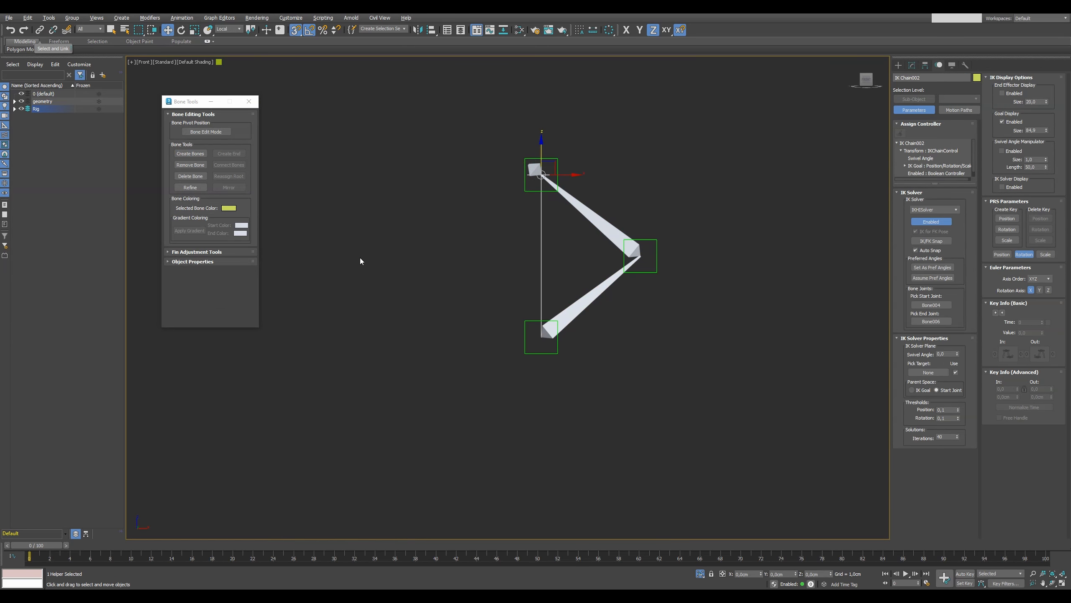
# Link the new chain's start bone to the lower crossing helper and its IK chain to the upper crossing helper.
pyautogui.click(40, 30)
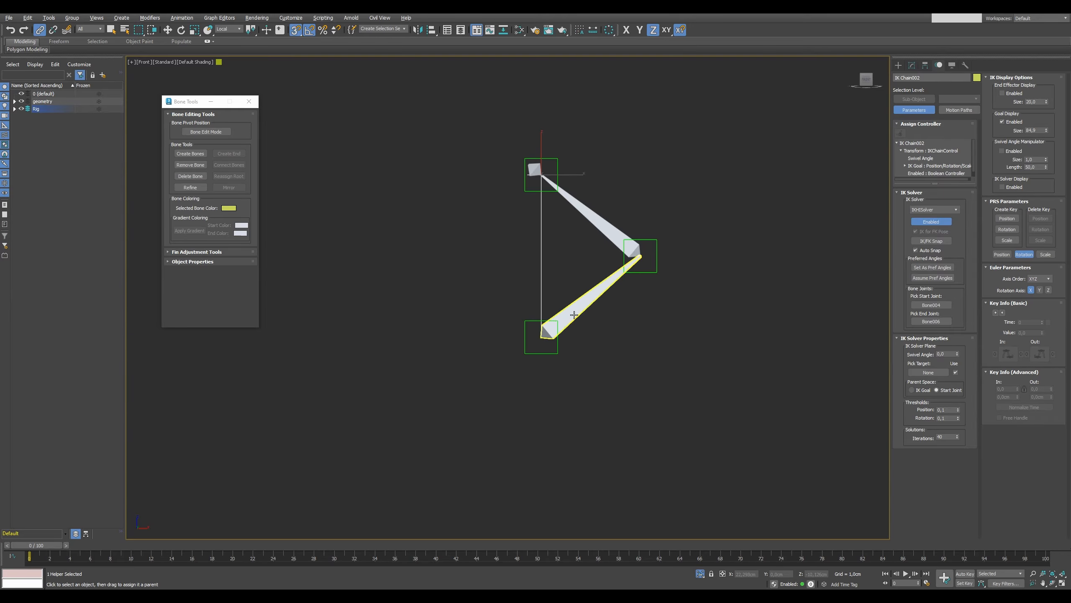
pyautogui.click(559, 344)
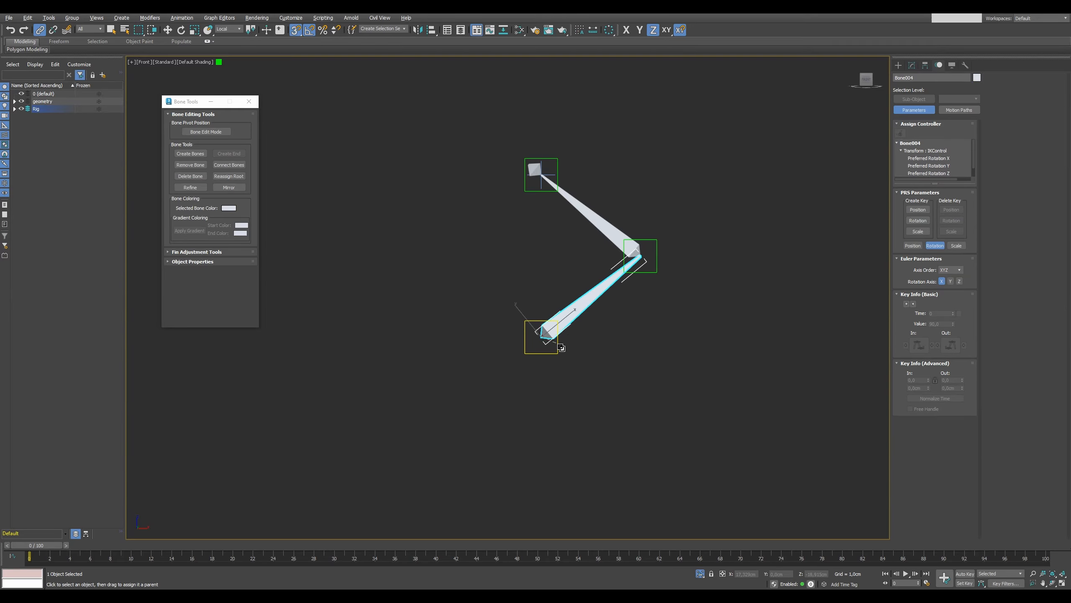
pyautogui.click(541, 186)
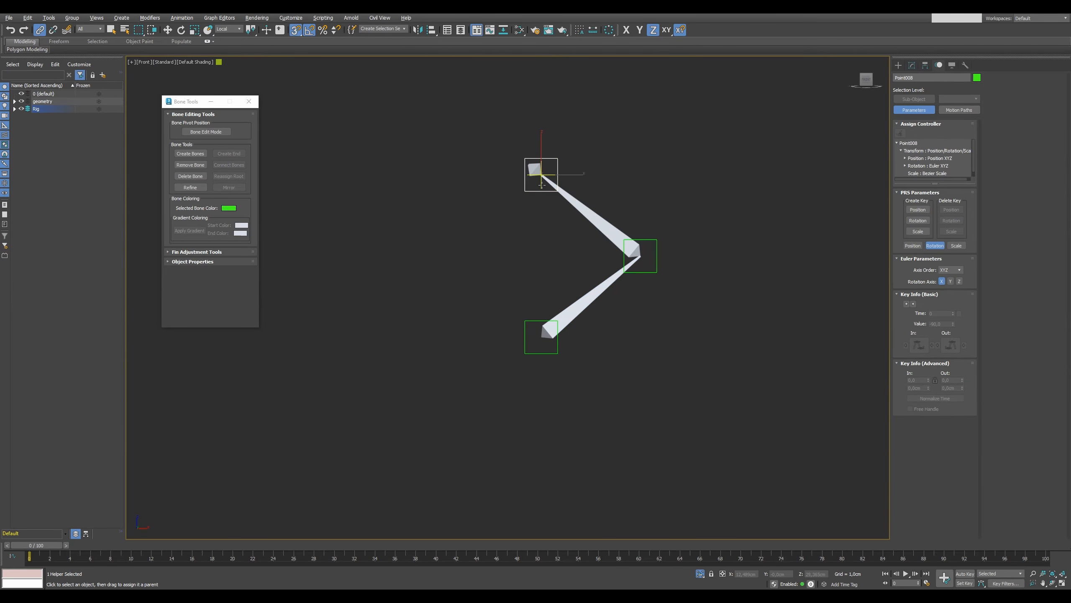
pyautogui.moveTo(541, 185); pyautogui.dragTo(537, 194)
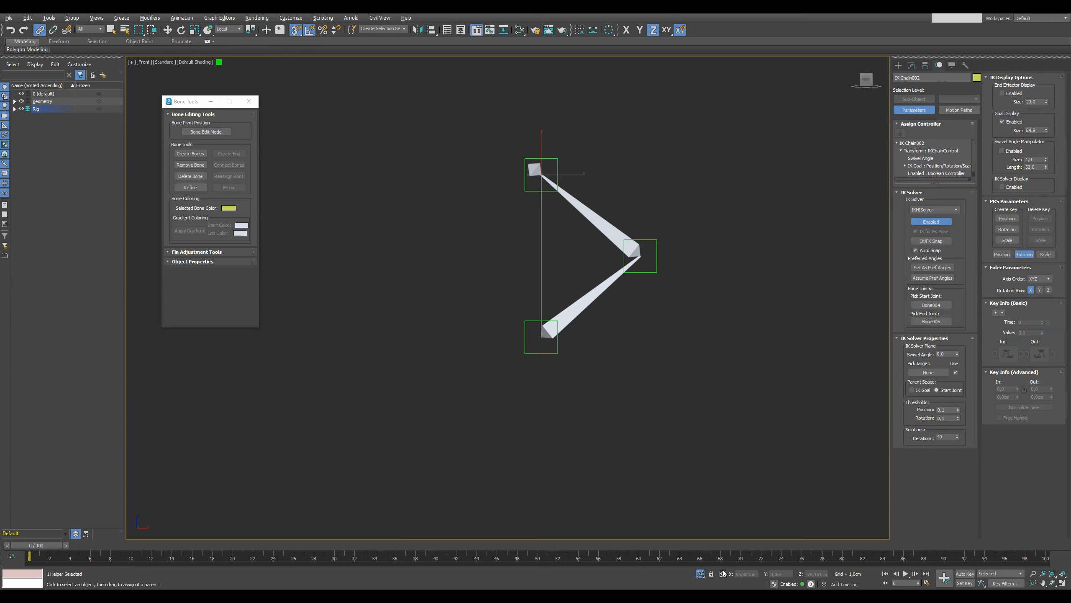
# Exit isolation and link the upper crossing helper to the bone running through the upper orange arms.
pyautogui.click(700, 574)
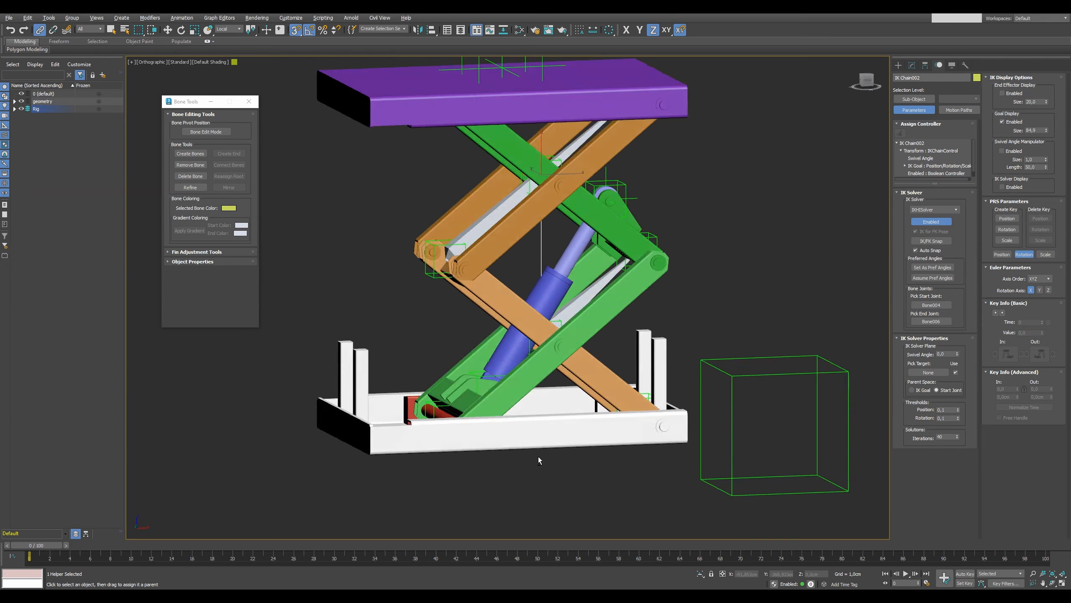
pyautogui.scroll(3, 538, 172)
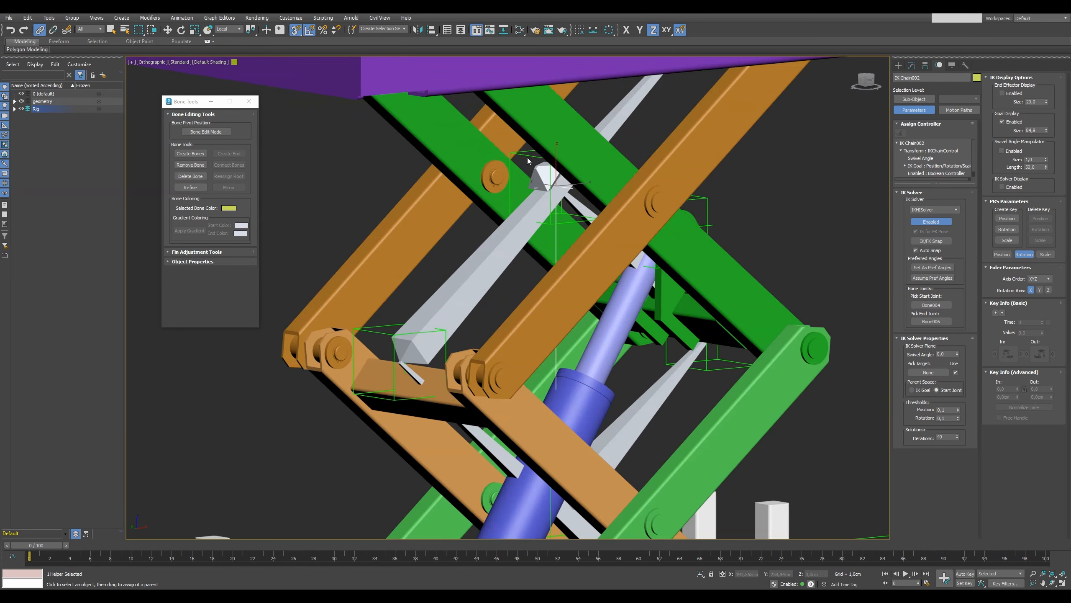
pyautogui.click(530, 163)
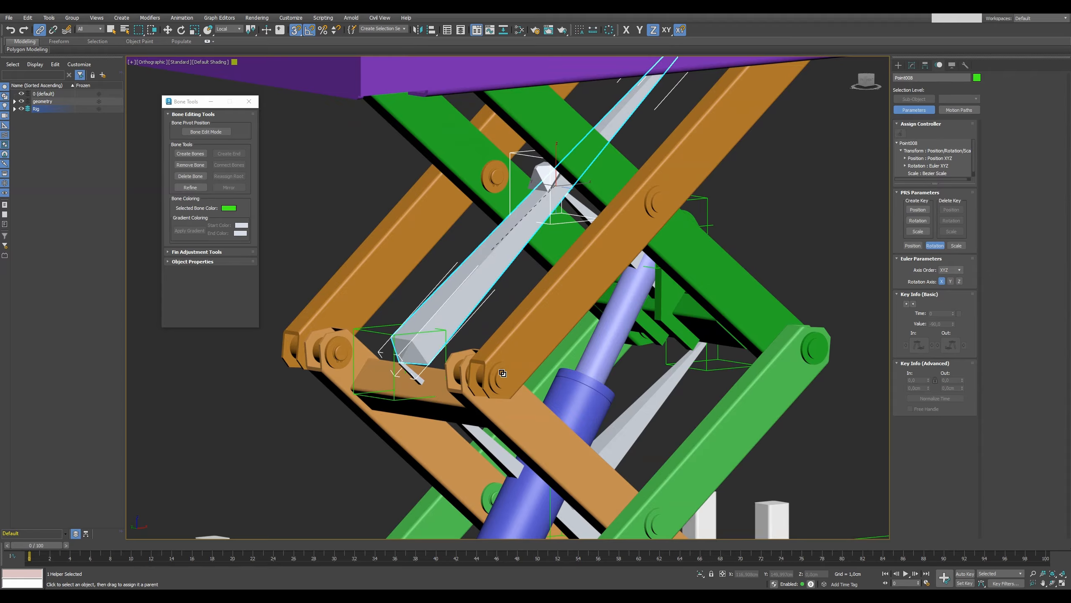
# Link the lower crossing helper to the bone running through the lower orange arms and scrub the timeline to check the motion.
pyautogui.scroll(-4, 495, 192)
pyautogui.scroll(4, 523, 380)
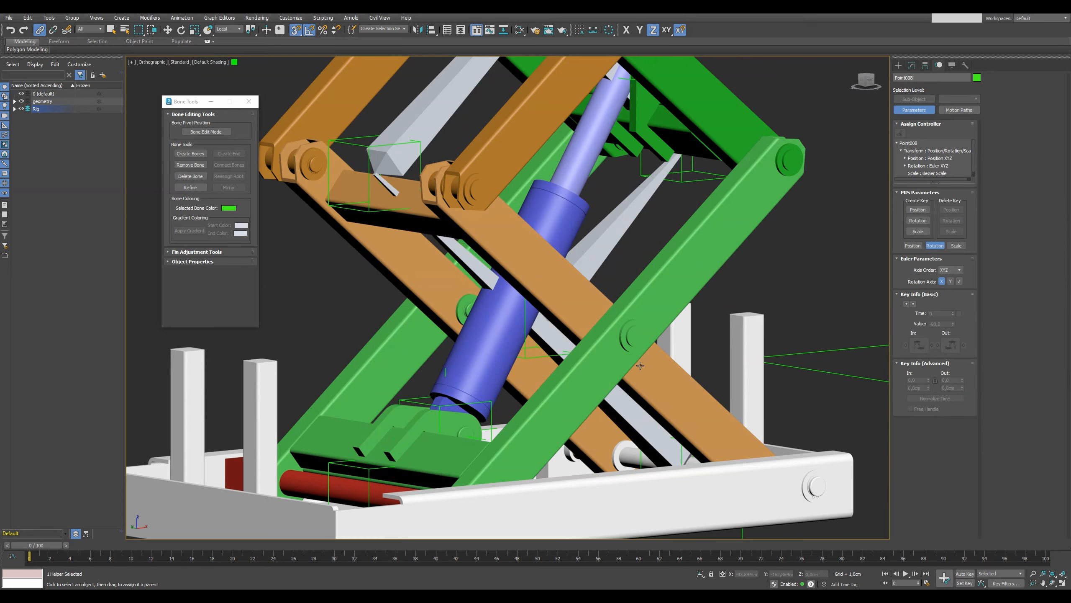
pyautogui.keyDown('alt'); pyautogui.moveTo(534, 353); pyautogui.dragTo(581, 327, button='middle'); pyautogui.keyUp('alt')
pyautogui.click(581, 327)
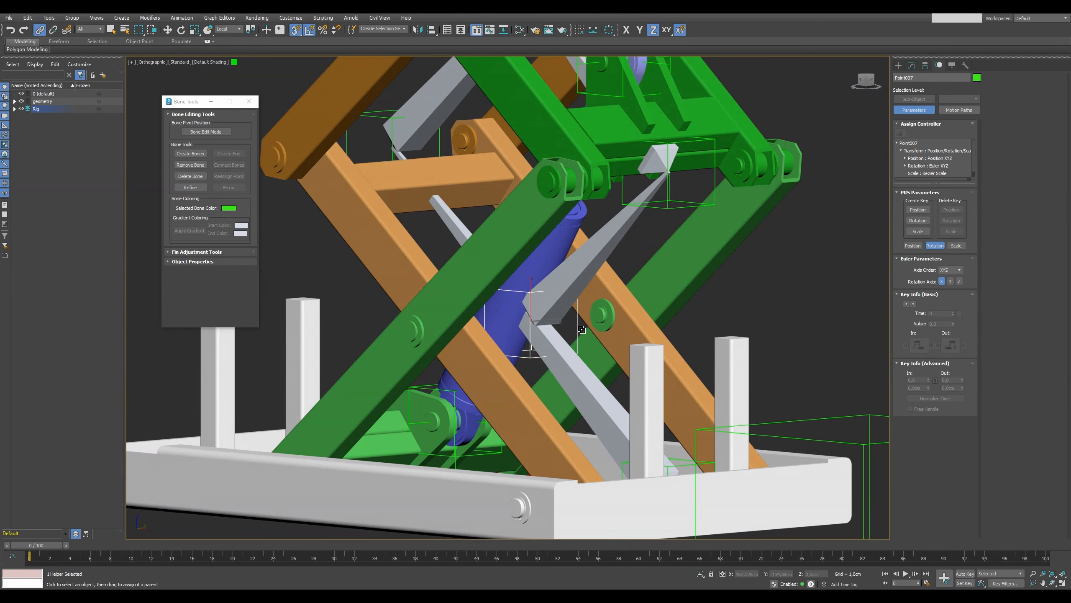
pyautogui.rightClick(582, 330)
pyautogui.moveTo(58, 545); pyautogui.dragTo(126, 539)
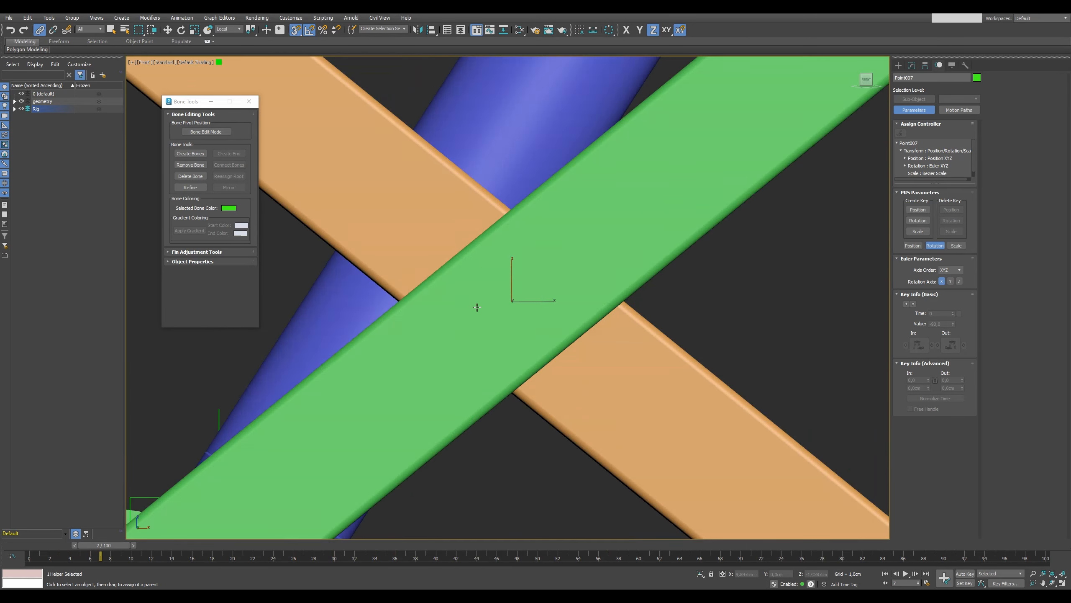
pyautogui.scroll(-10, 477, 307)
pyautogui.rightClick(78, 523)
pyautogui.moveTo(117, 545); pyautogui.dragTo(3, 445)
pyautogui.scroll(-4, 473, 371)
pyautogui.keyDown('alt'); pyautogui.moveTo(368, 257); pyautogui.dragTo(396, 259, button='middle'); pyautogui.keyUp('alt')
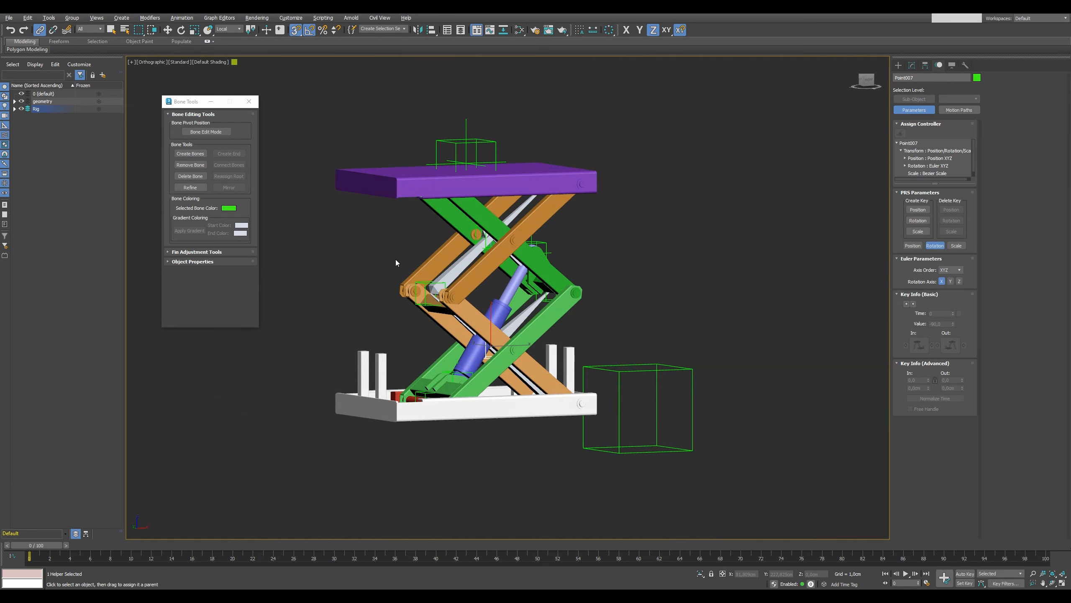
# Select all upper green arm parts by colour and link them to the upper bone of the new chain.
pyautogui.click(26, 18)
pyautogui.moveTo(85, 210)
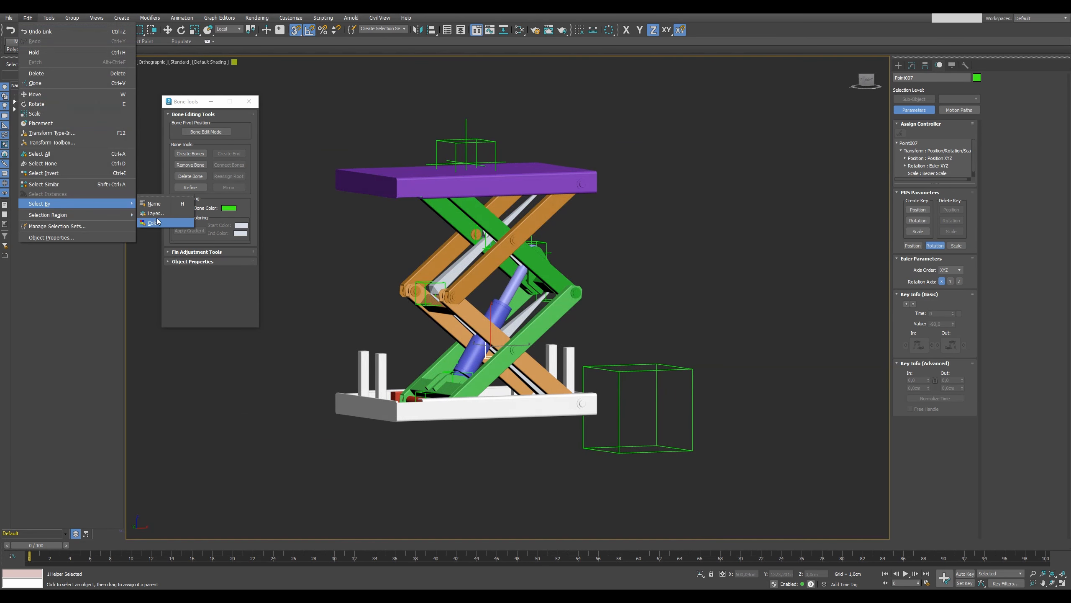
pyautogui.click(163, 222)
pyautogui.click(534, 259)
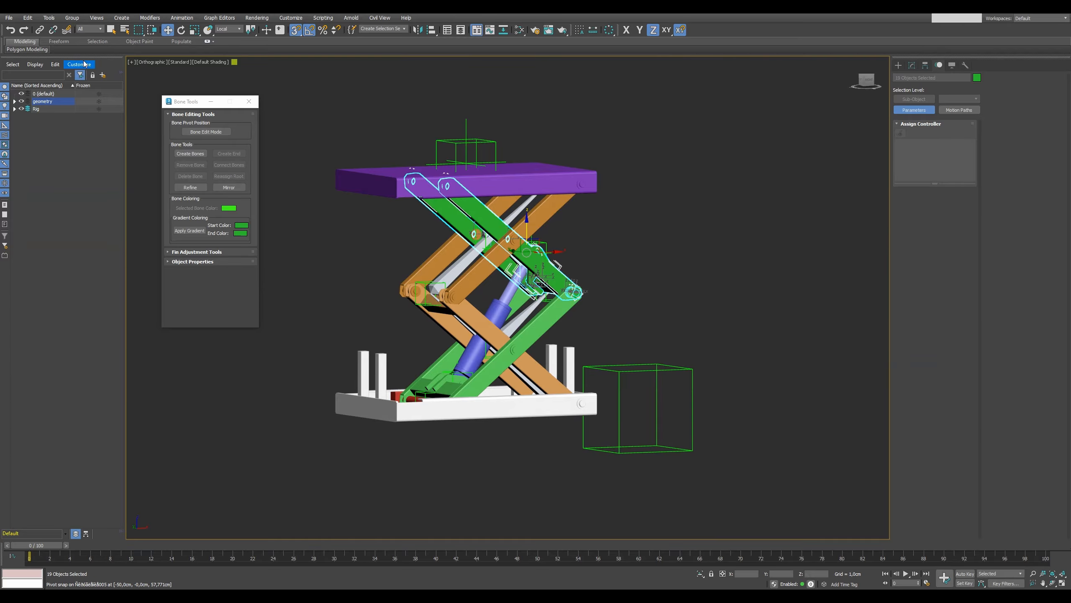
pyautogui.click(39, 30)
pyautogui.scroll(5, 529, 249)
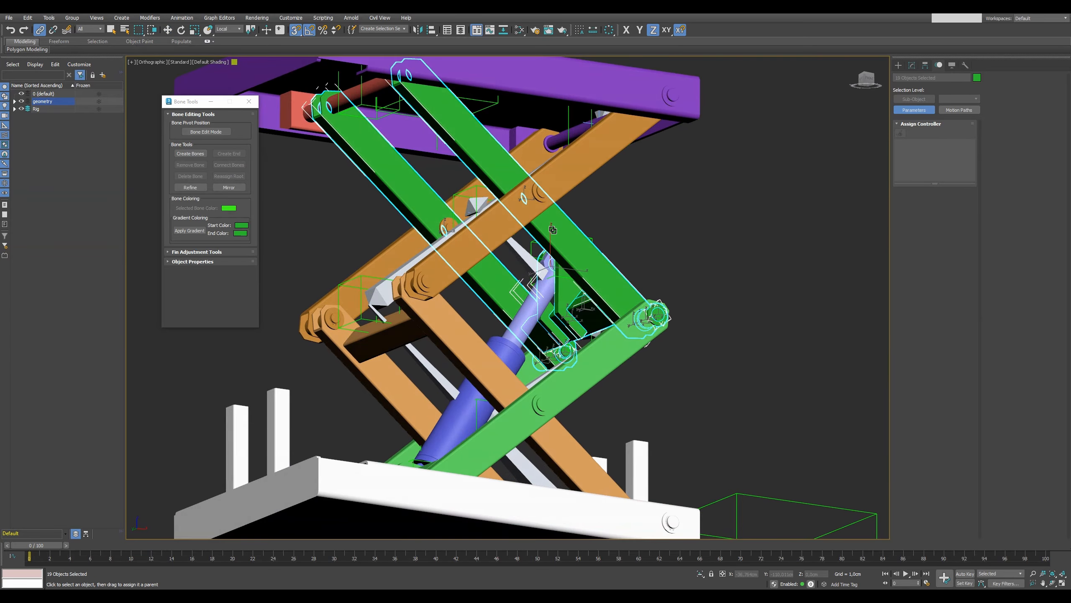
pyautogui.scroll(-5, 529, 249)
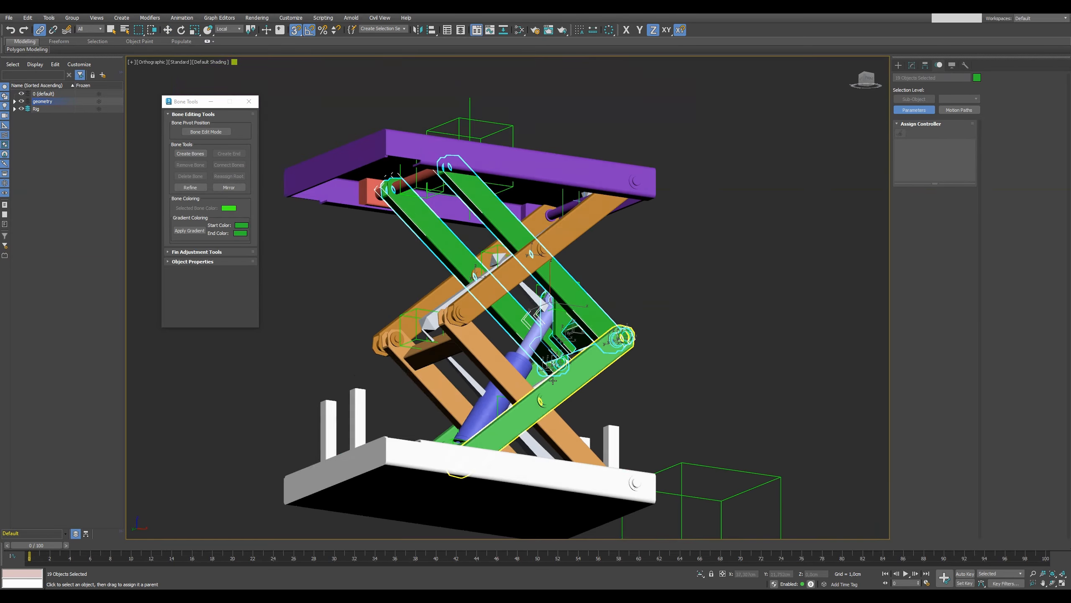
pyautogui.keyDown('alt'); pyautogui.moveTo(529, 249); pyautogui.dragTo(572, 390, button='middle'); pyautogui.keyUp('alt')
# Select all lower green arm parts by colour, link them to the new chain's lower bone, and scrub the timeline to check the motion.
pyautogui.click(26, 17)
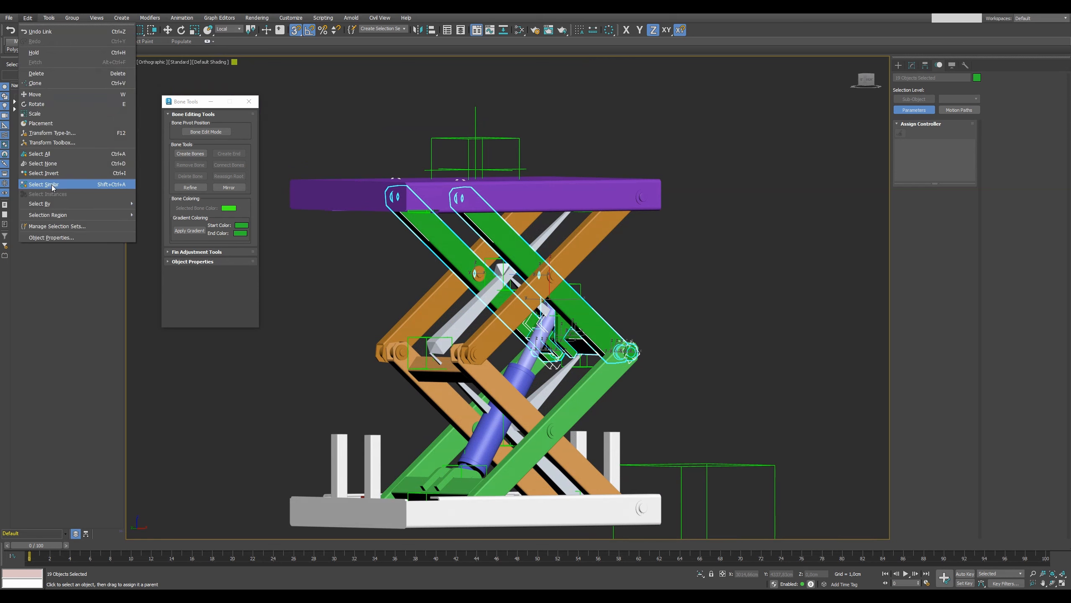
pyautogui.click(188, 226)
pyautogui.click(595, 415)
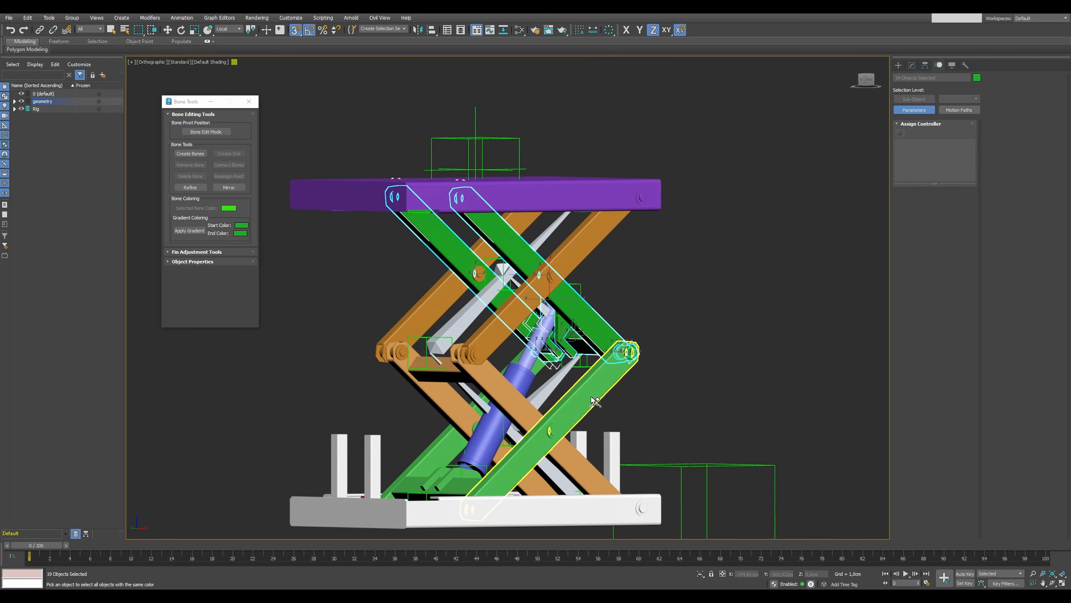
pyautogui.click(40, 29)
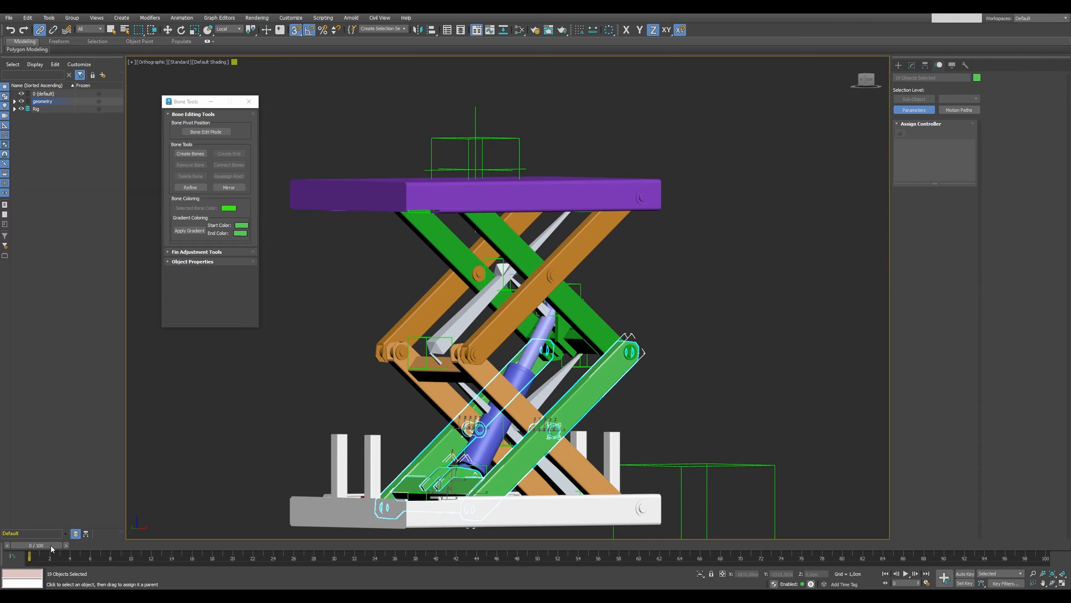
pyautogui.moveTo(52, 547); pyautogui.dragTo(225, 548)
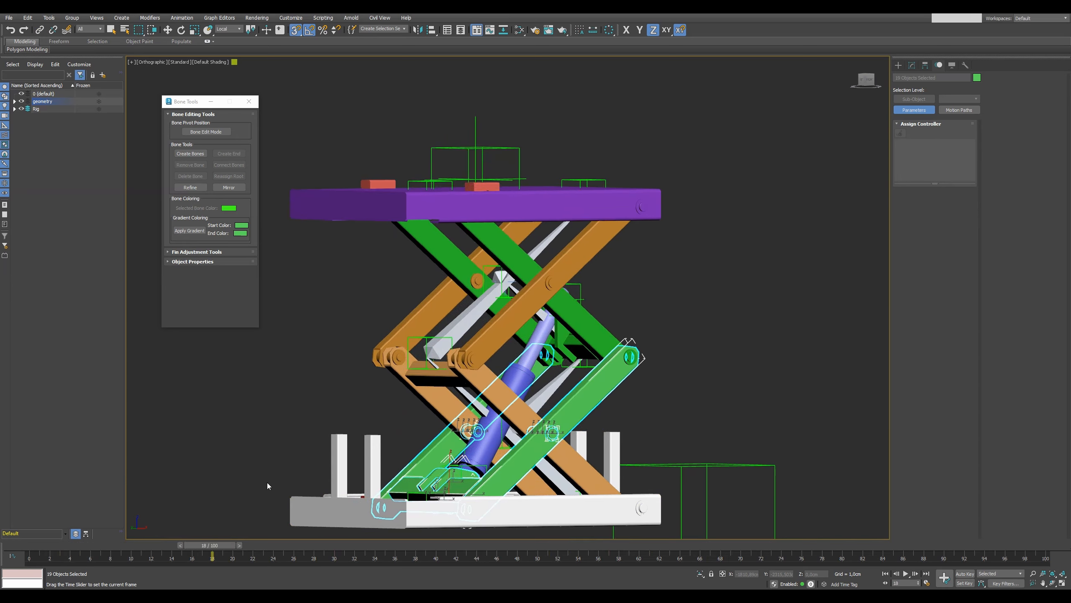
pyautogui.moveTo(267, 482); pyautogui.dragTo(803, 500)
pyautogui.press('l')
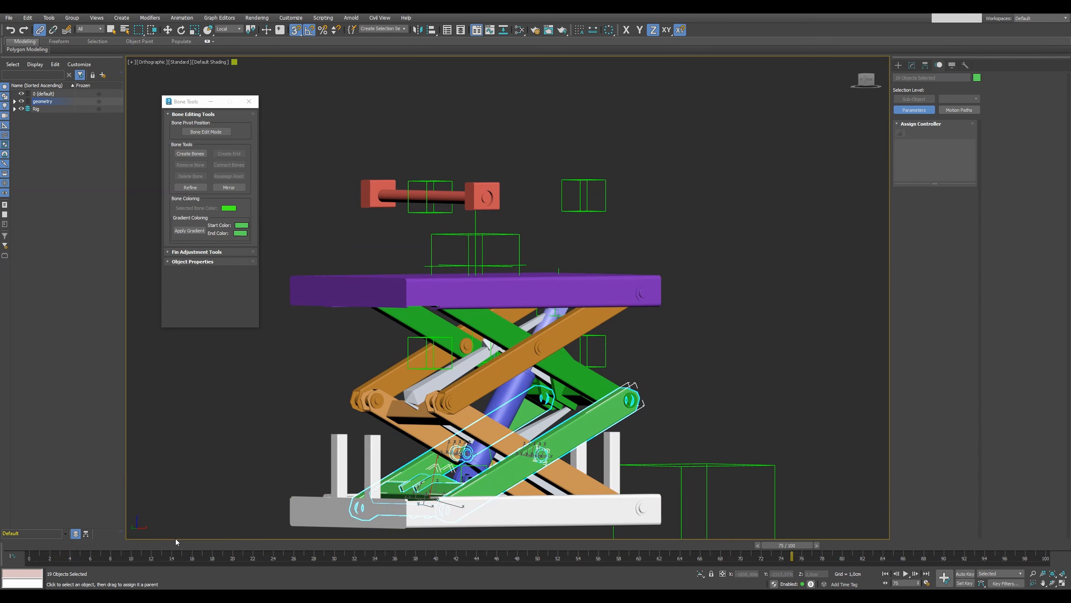
pyautogui.moveTo(787, 545); pyautogui.dragTo(5, 551)
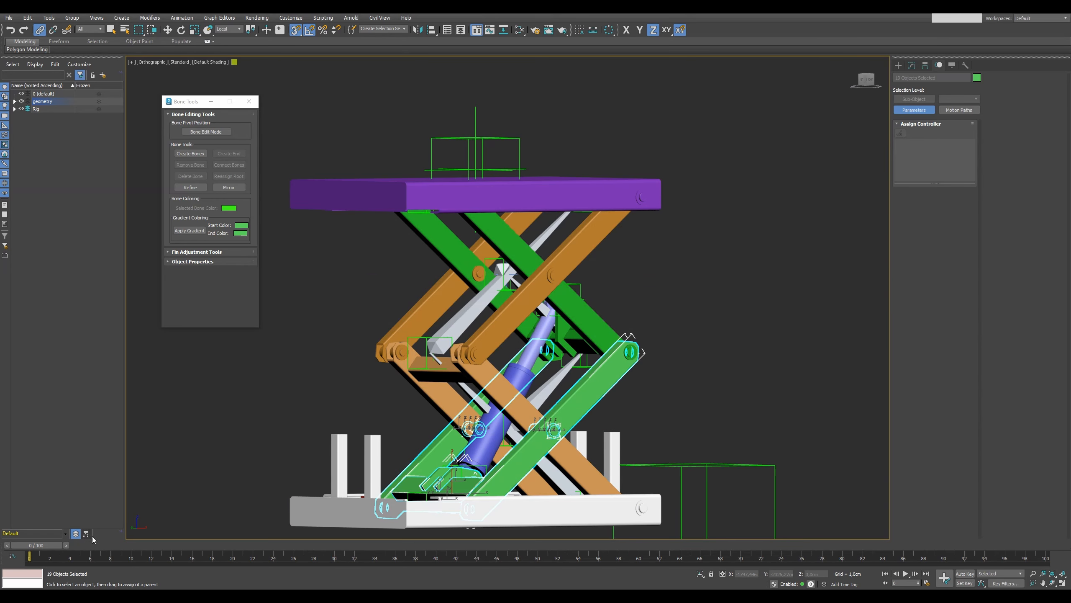
# Hide the purple platform body in the front view to expose the red slider blocks and upper helpers.
pyautogui.press('f')
pyautogui.press('z')
pyautogui.scroll(-3, 404, 439)
pyautogui.scroll(1, 331, 192)
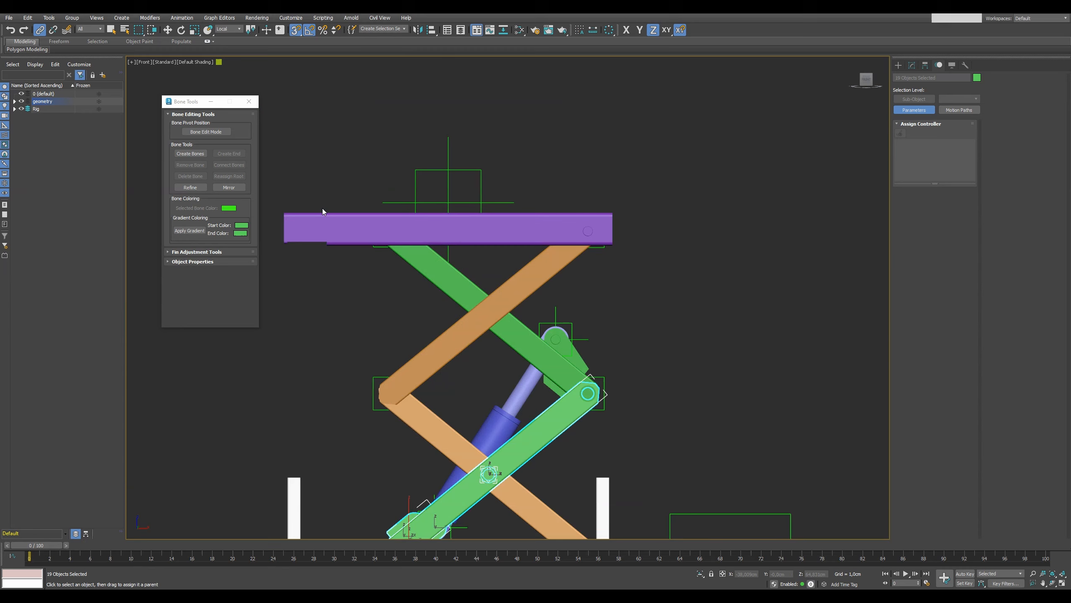
pyautogui.click(319, 237)
pyautogui.hotkey('alt', 'h')
pyautogui.scroll(2, 382, 241)
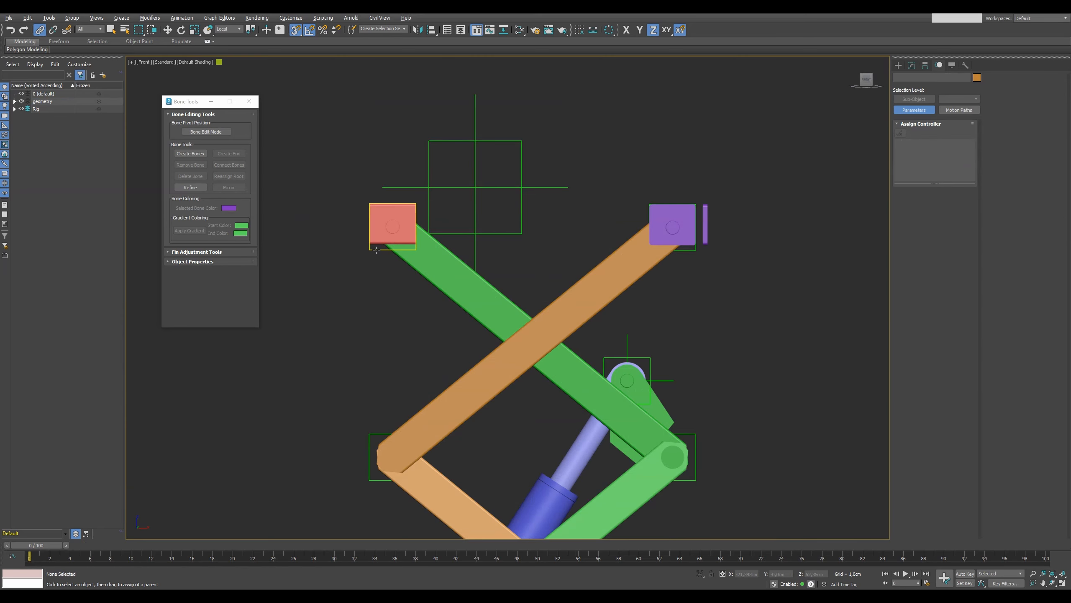
# Link the point helper at the red upper sliders to the bone of the upper green arms.
pyautogui.click(376, 250)
pyautogui.keyDown('alt'); pyautogui.moveTo(322, 266); pyautogui.dragTo(345, 267, button='middle'); pyautogui.keyUp('alt')
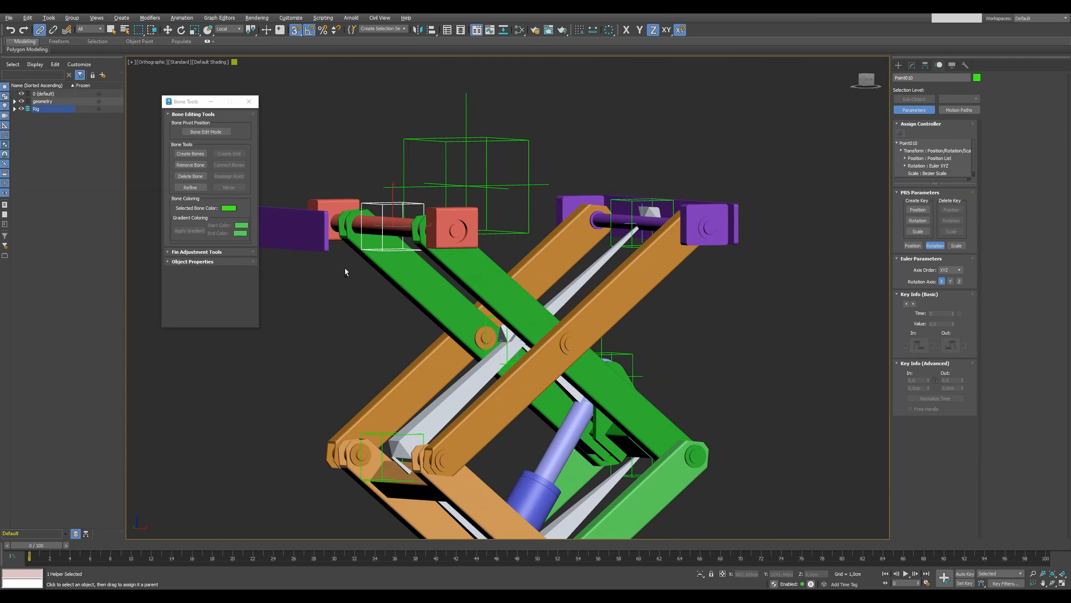
pyautogui.keyDown('alt'); pyautogui.moveTo(450, 314); pyautogui.dragTo(448, 315, button='middle'); pyautogui.keyUp('alt')
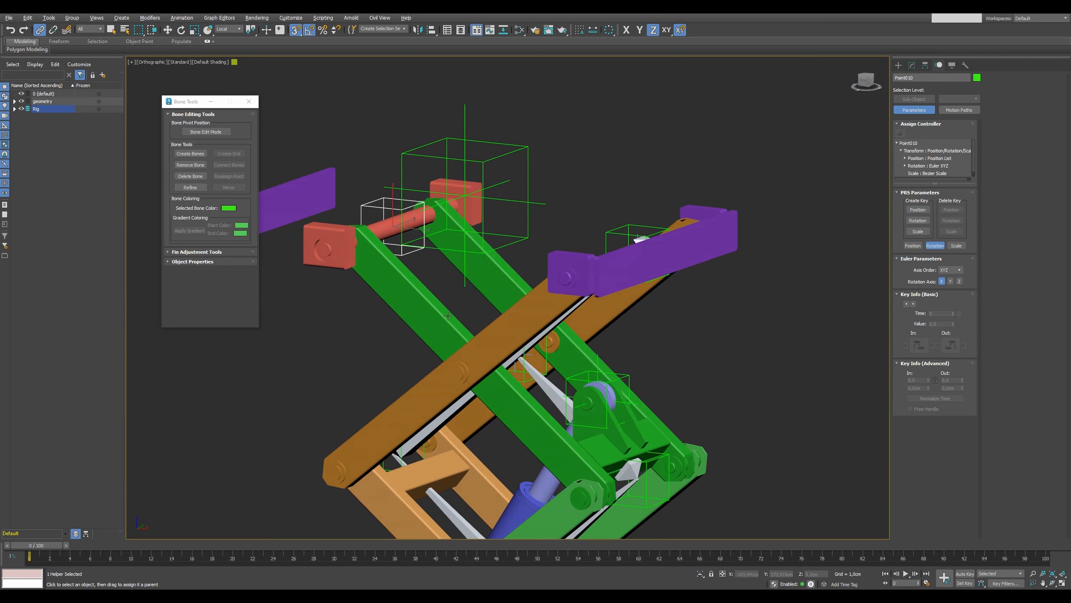
pyautogui.moveTo(541, 332); pyautogui.dragTo(478, 509)
# Turn off Y rotation inheritance for the upper slider helper and scrub the timeline to check its motion.
pyautogui.click(925, 65)
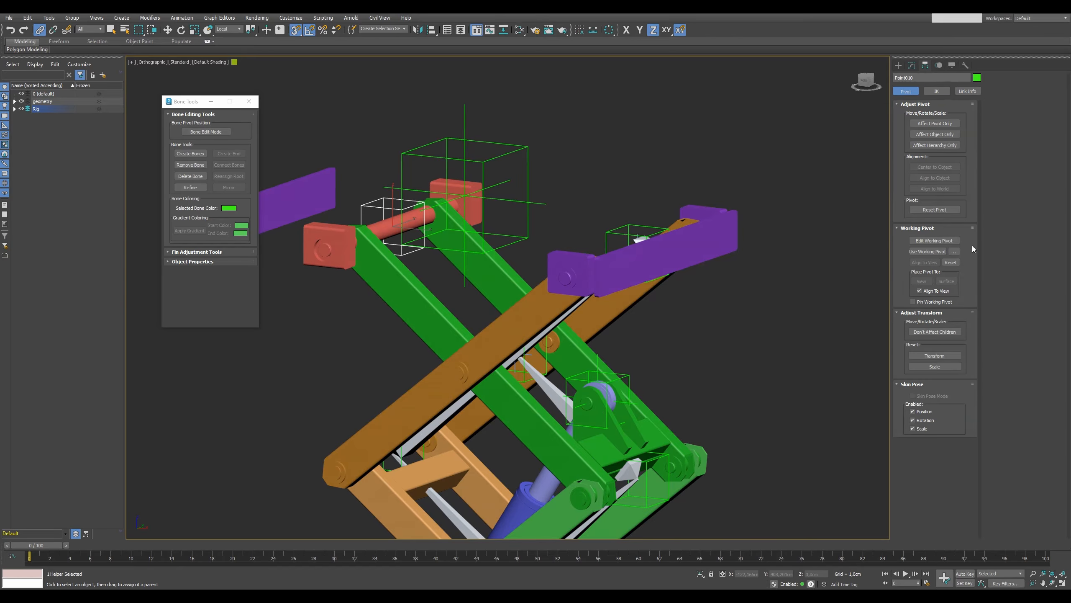
pyautogui.click(968, 91)
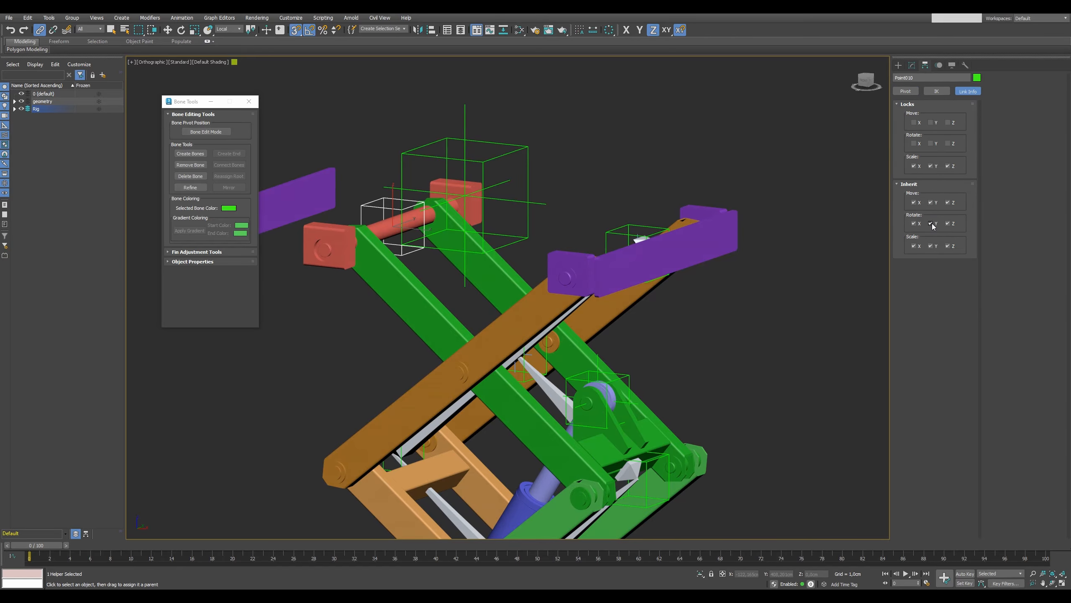
pyautogui.moveTo(43, 545); pyautogui.dragTo(0, 429)
# Select all upper red slider parts by colour, link them to their point helper and scrub the timeline to check the motion.
pyautogui.click(27, 18)
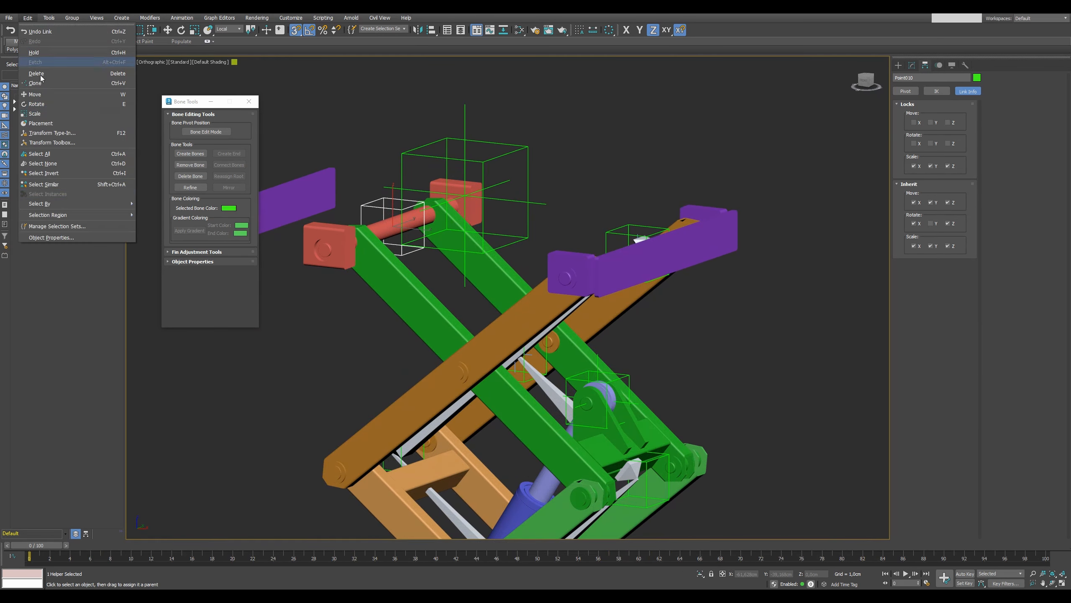
pyautogui.moveTo(118, 204)
pyautogui.click(164, 222)
pyautogui.click(326, 250)
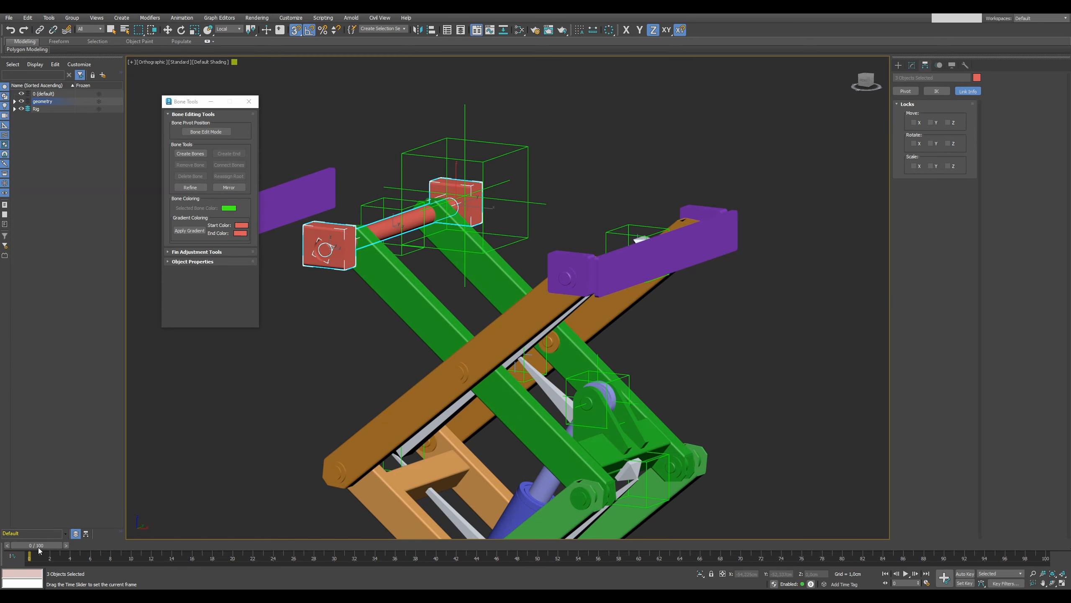
pyautogui.moveTo(38, 548); pyautogui.dragTo(0, 456)
pyautogui.scroll(-6, 513, 230)
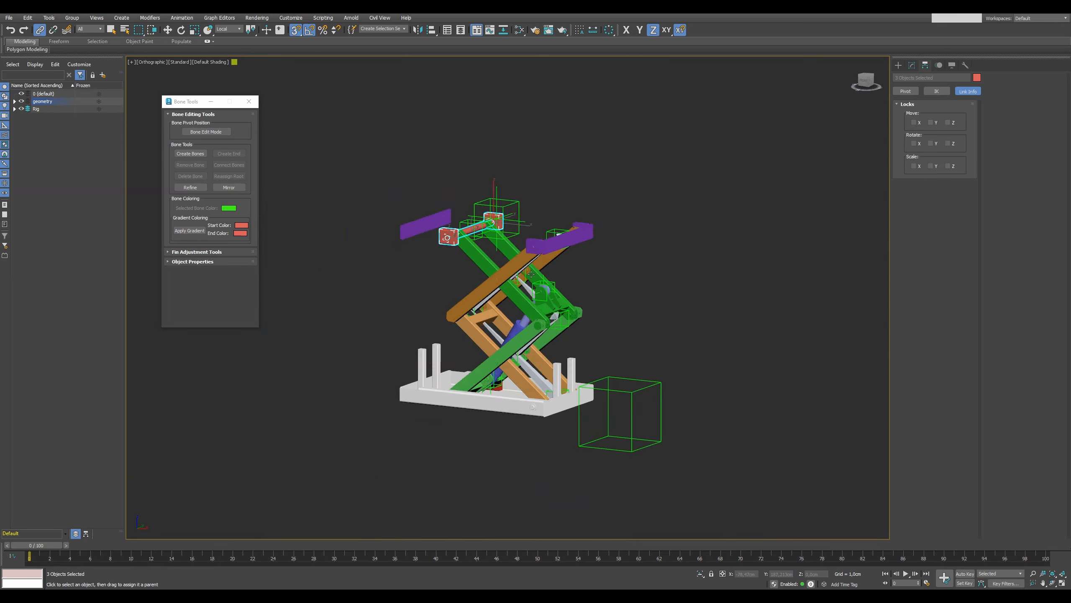
# Stop the point helper at the lower red sliders from inheriting Y rotation and scrub the timeline to check its motion.
pyautogui.scroll(6, 469, 379)
pyautogui.keyDown('alt'); pyautogui.moveTo(469, 379); pyautogui.dragTo(523, 394, button='middle'); pyautogui.keyUp('alt')
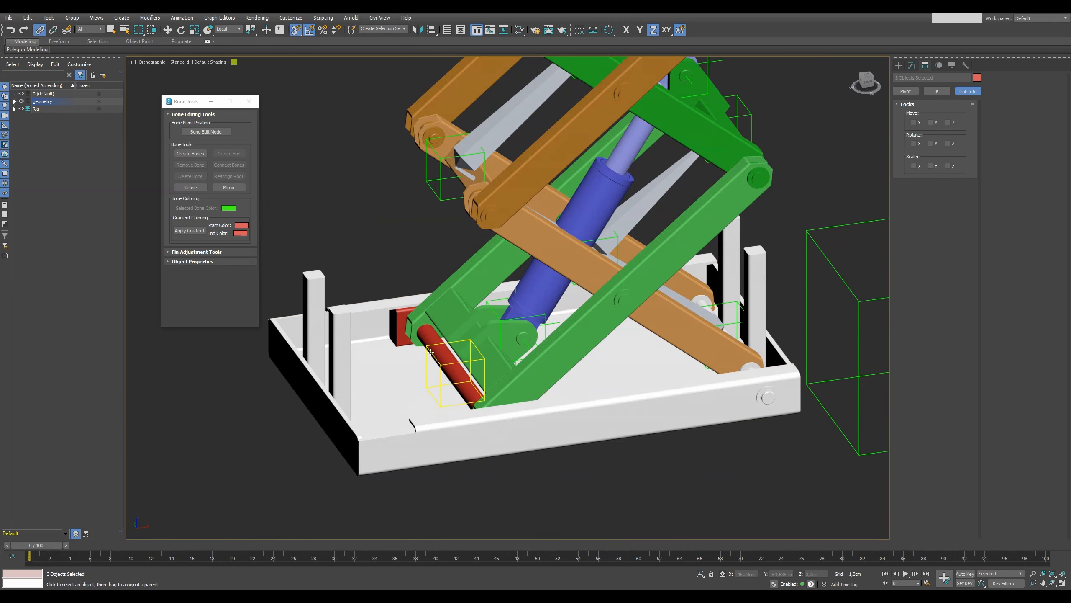
pyautogui.click(433, 353)
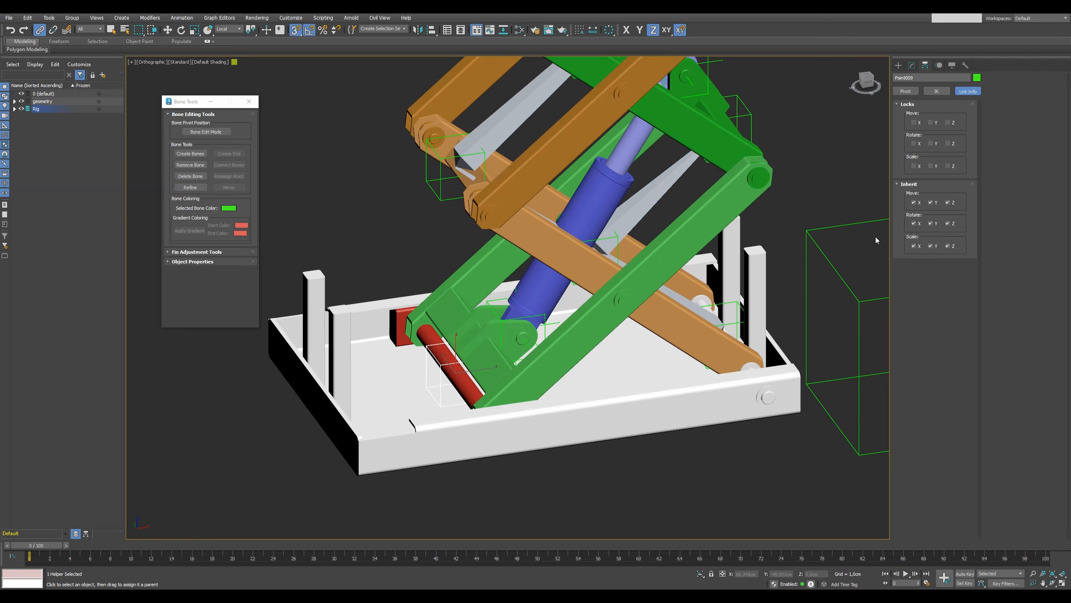
pyautogui.moveTo(52, 546); pyautogui.dragTo(38, 460)
# Select all lower red slider parts by colour, link them to the lower slider helper and scrub the timeline.
pyautogui.click(27, 17)
pyautogui.moveTo(63, 205)
pyautogui.click(160, 223)
pyautogui.click(387, 308)
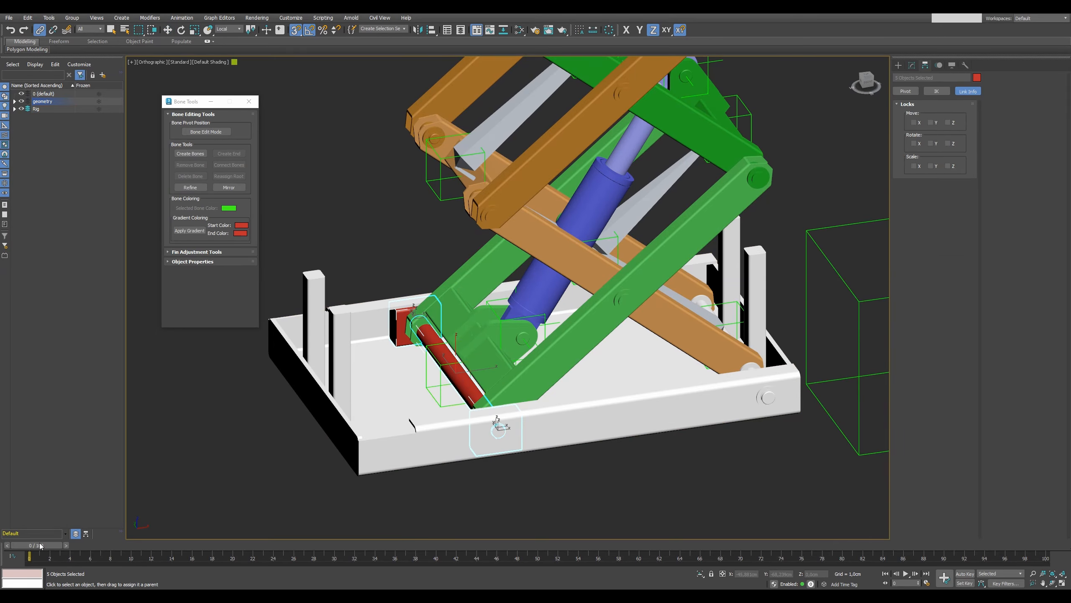
pyautogui.moveTo(41, 546); pyautogui.dragTo(92, 492)
pyautogui.scroll(-4, 525, 427)
# Unhide all objects, including the purple platform, and return the timeline to frame 0 in the front view.
pyautogui.rightClick(540, 451)
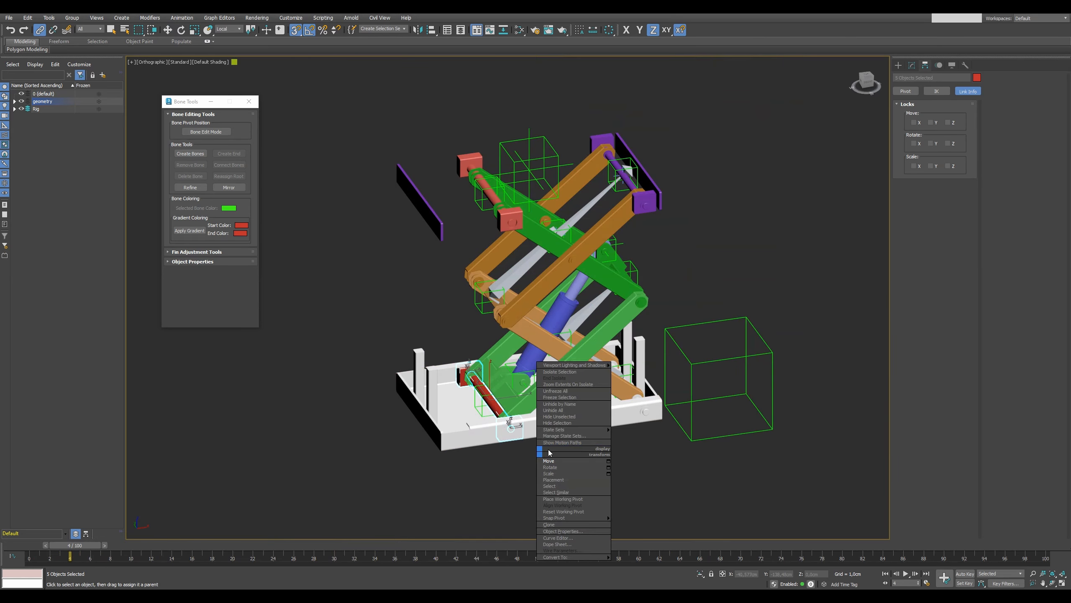
pyautogui.click(554, 410)
pyautogui.press('z')
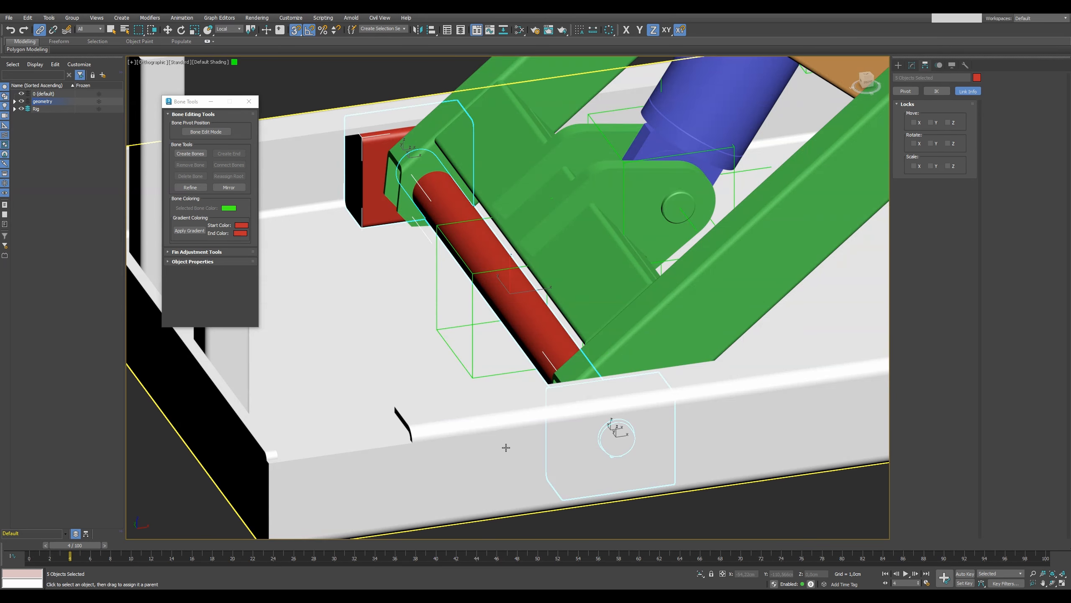
pyautogui.press('f')
pyautogui.scroll(-7, 499, 437)
pyautogui.scroll(3, 545, 478)
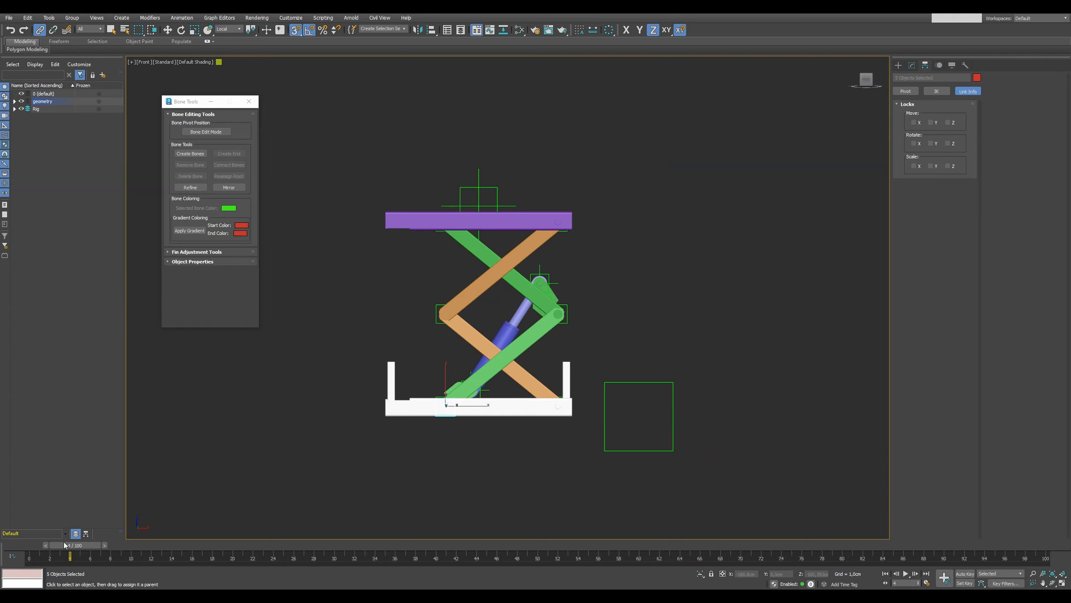
pyautogui.moveTo(64, 542); pyautogui.dragTo(11, 538)
pyautogui.press('l')
pyautogui.scroll(4, 444, 392)
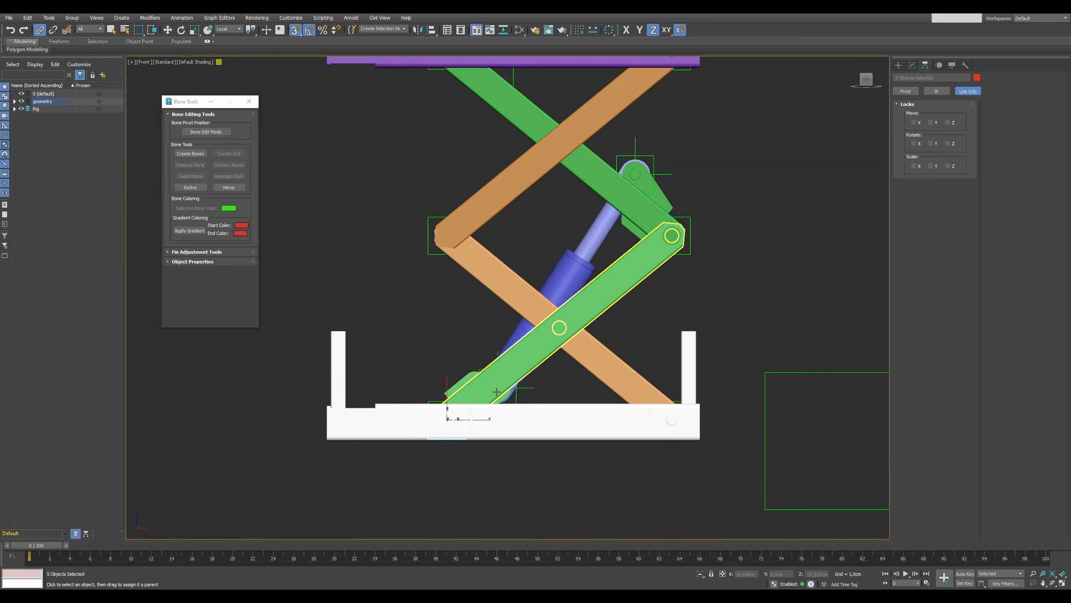
pyautogui.moveTo(516, 388); pyautogui.dragTo(662, 154)
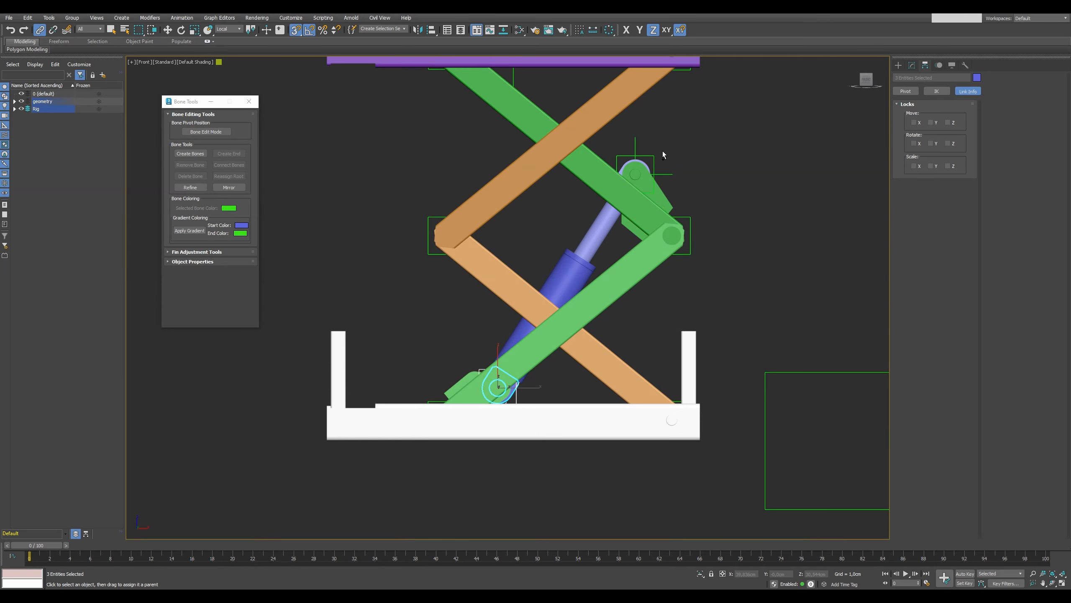
pyautogui.click(653, 177)
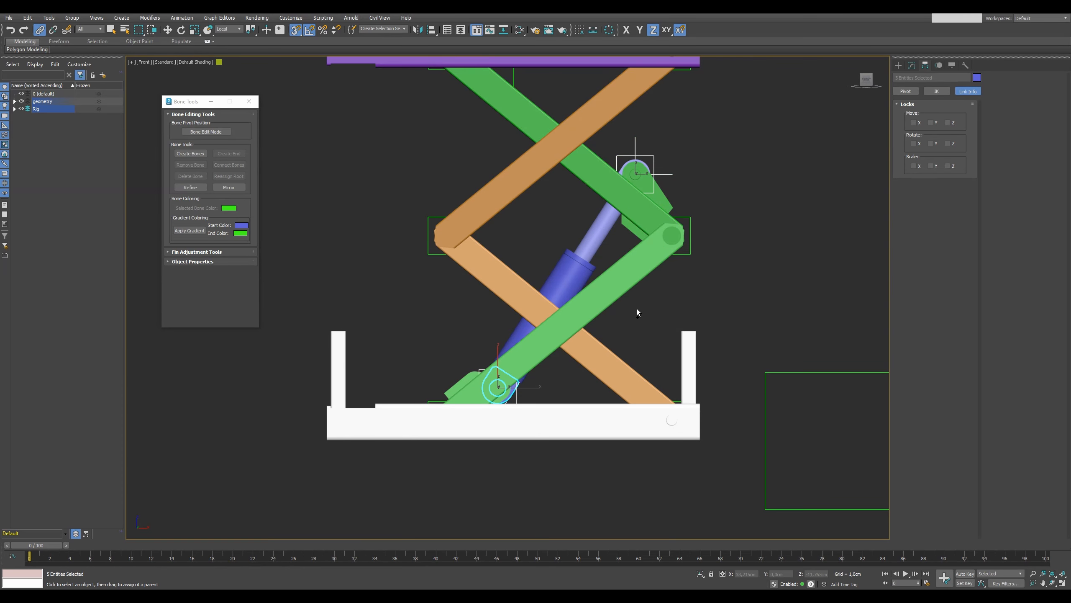
pyautogui.keyDown('alt'); pyautogui.click(519, 383); pyautogui.keyUp('alt')
pyautogui.hotkey('alt', 'q')
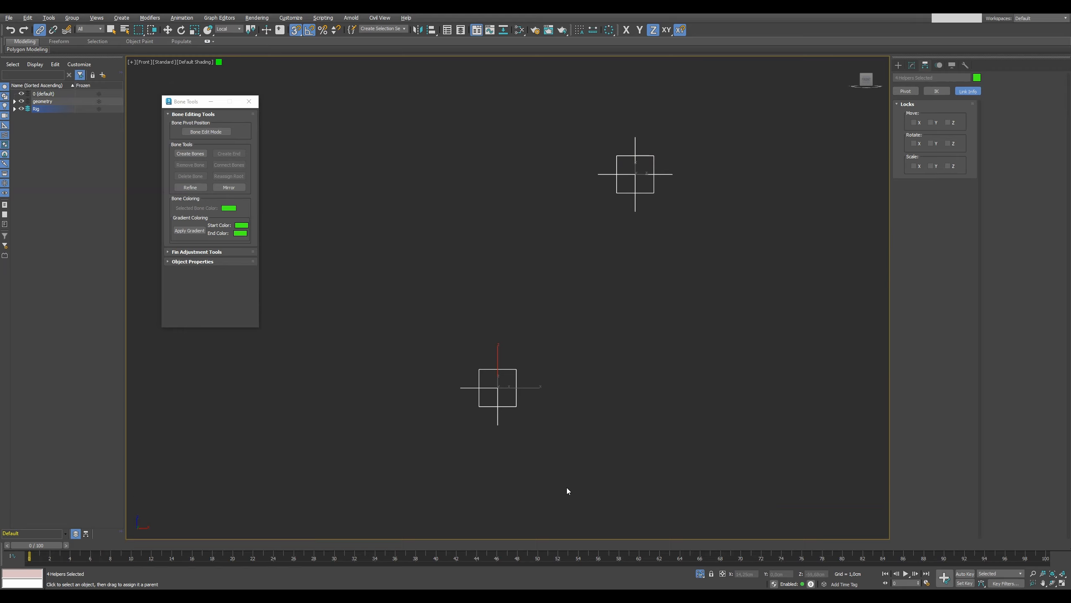
pyautogui.click(534, 434)
pyautogui.click(624, 213)
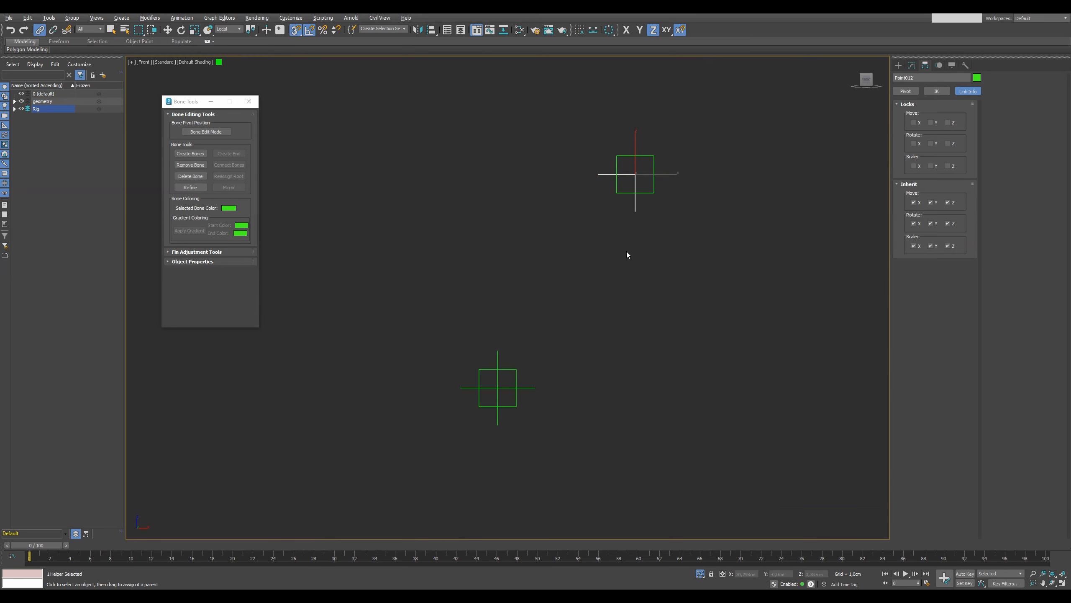
pyautogui.keyDown('alt'); pyautogui.moveTo(631, 250); pyautogui.dragTo(642, 260, button='middle'); pyautogui.keyUp('alt')
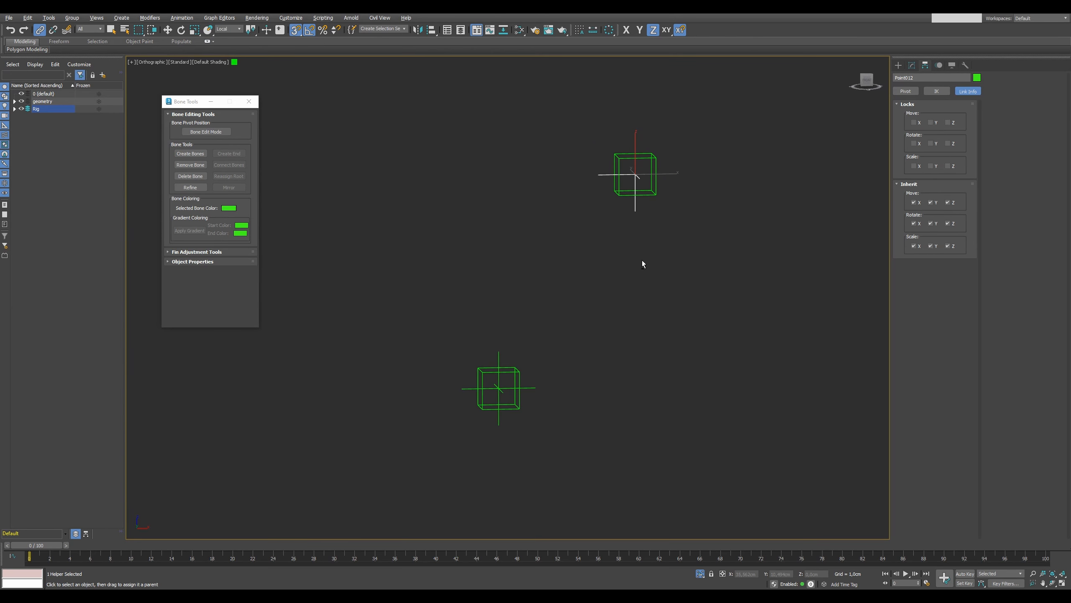
pyautogui.click(700, 574)
pyautogui.click(700, 573)
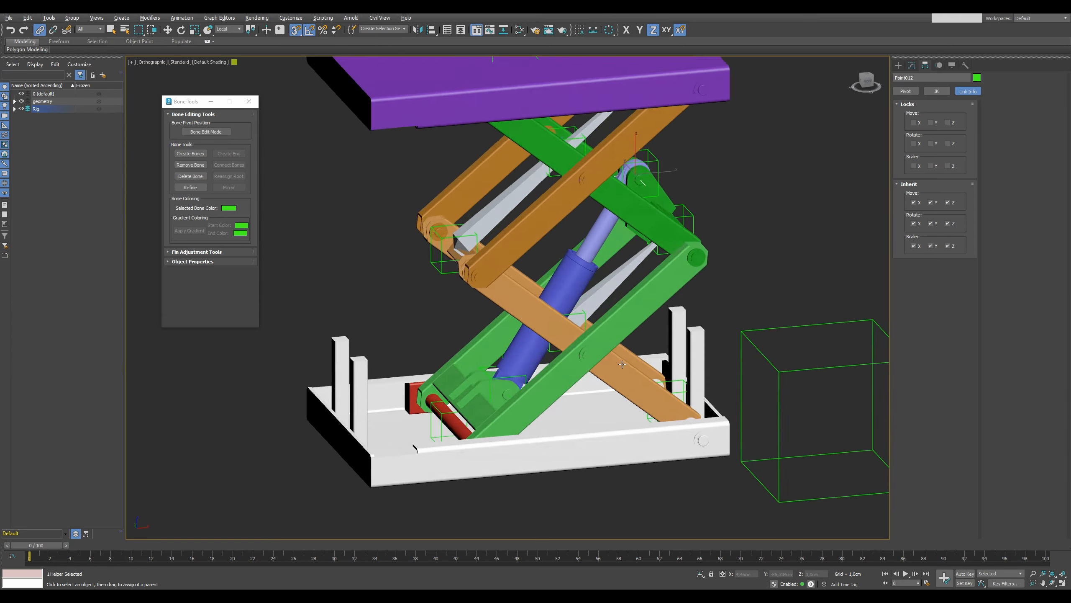
# Link the box helper at the upper end of the hydraulic cylinder to the bone of the upper green arms.
pyautogui.keyDown('alt'); pyautogui.moveTo(650, 93); pyautogui.dragTo(723, 160, button='middle'); pyautogui.keyUp('alt')
pyautogui.click(617, 166)
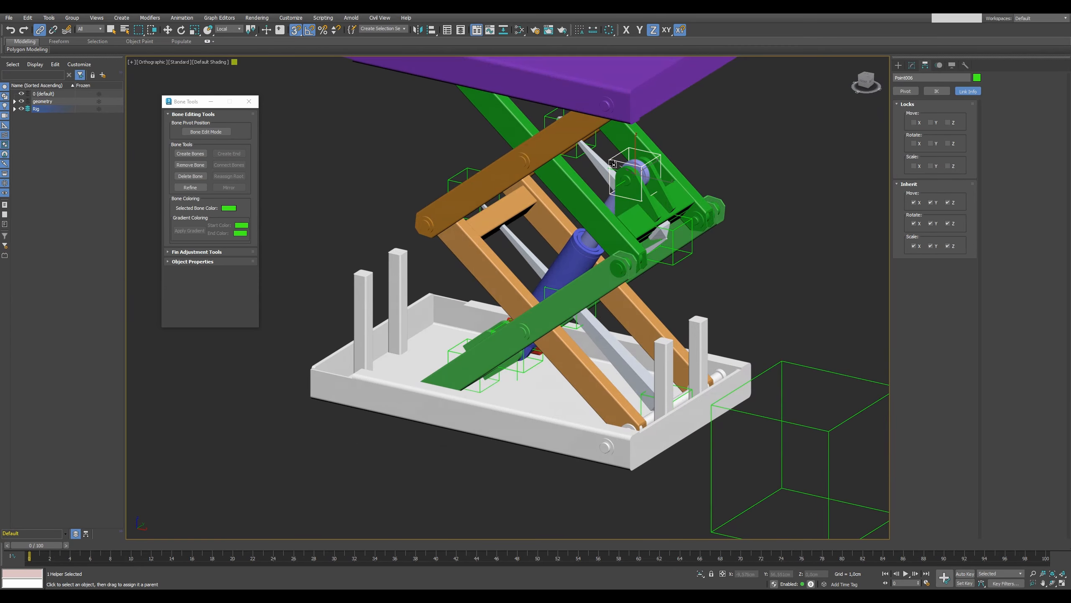
pyautogui.keyDown('alt'); pyautogui.moveTo(489, 368); pyautogui.dragTo(546, 375, button='middle'); pyautogui.keyUp('alt')
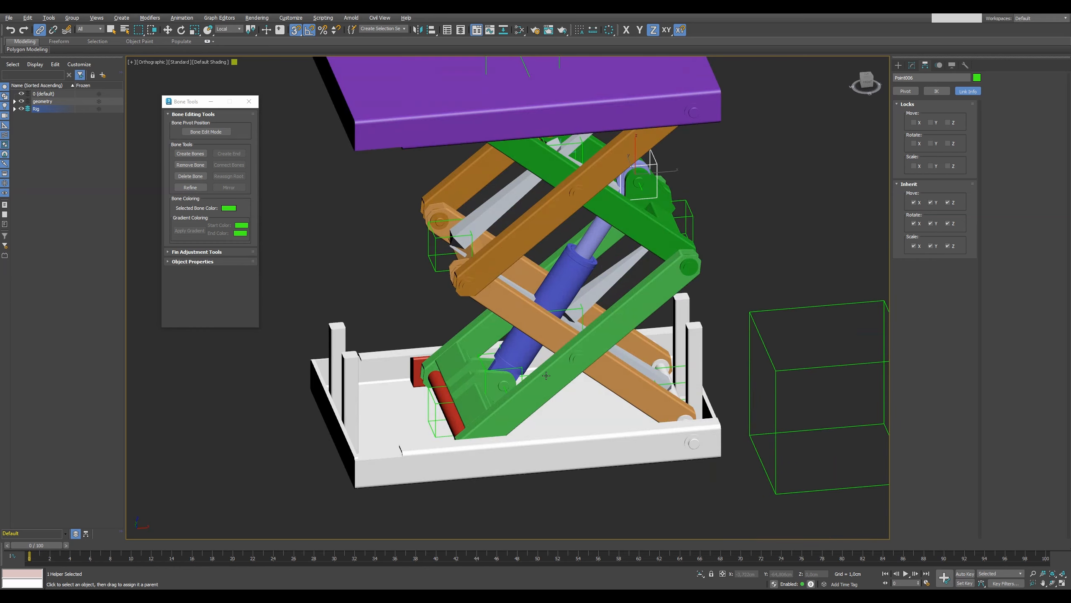
# Link the box helper at the cylinder's lower end to the bone of the lower green arms and scrub the timeline.
pyautogui.scroll(4, 546, 375)
pyautogui.click(462, 359)
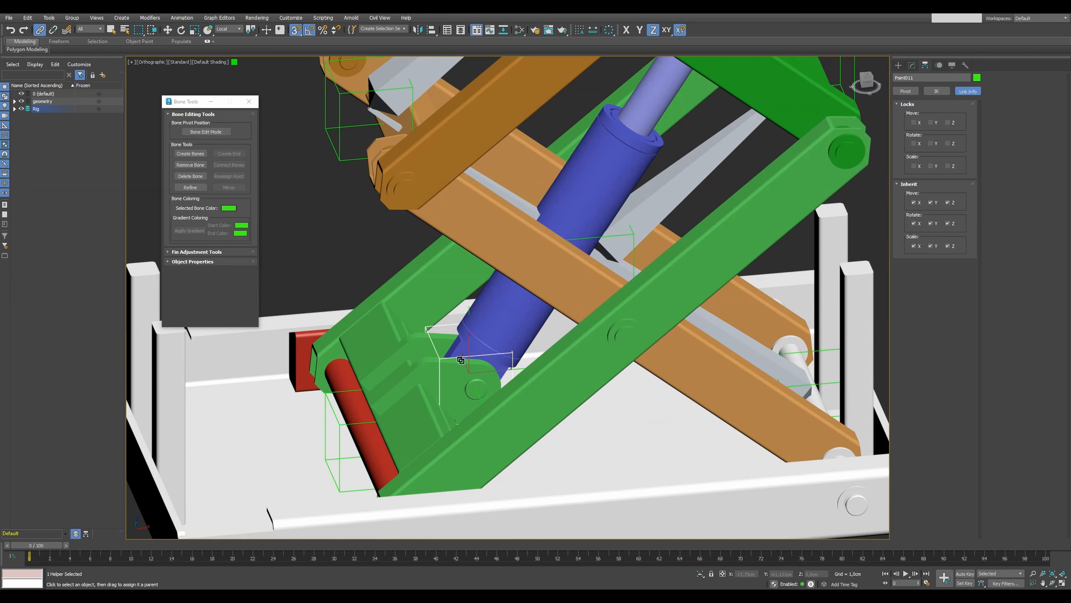
pyautogui.moveTo(461, 360); pyautogui.dragTo(734, 336)
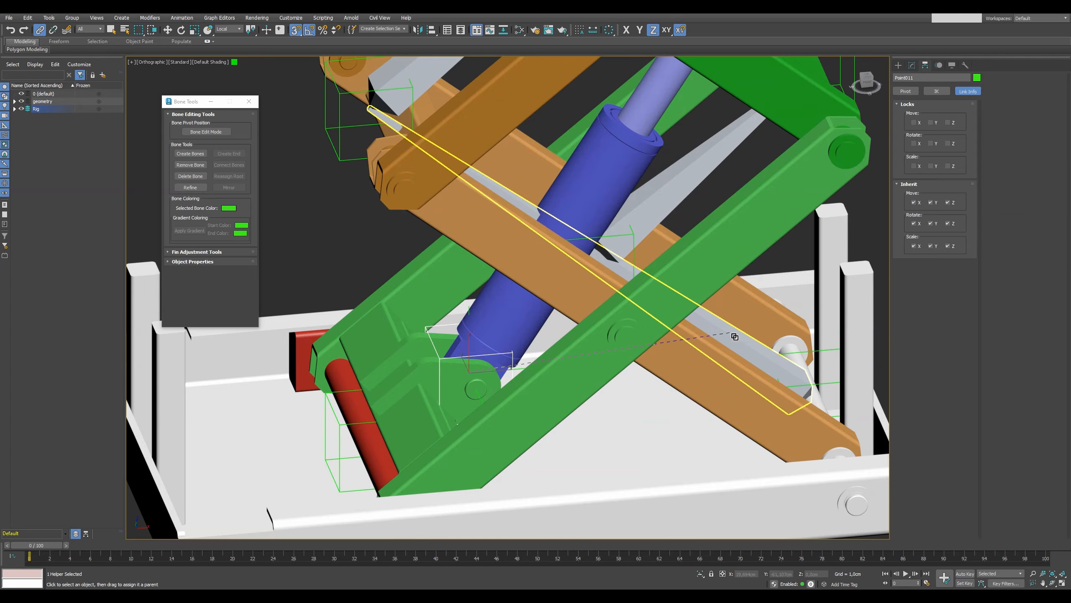
pyautogui.moveTo(649, 269); pyautogui.dragTo(701, 307)
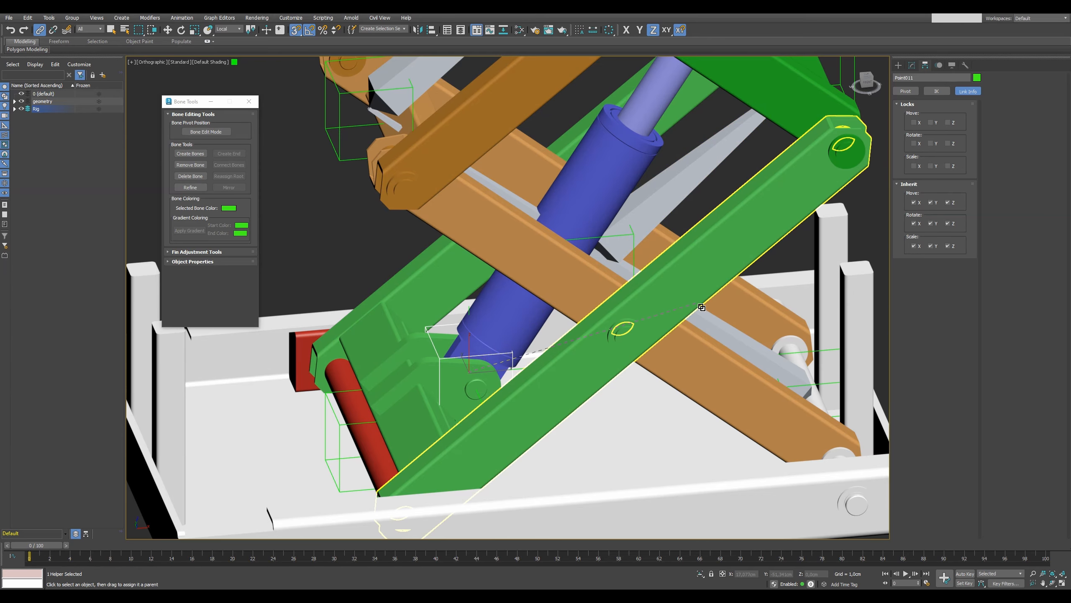
pyautogui.moveTo(681, 272); pyautogui.dragTo(668, 214)
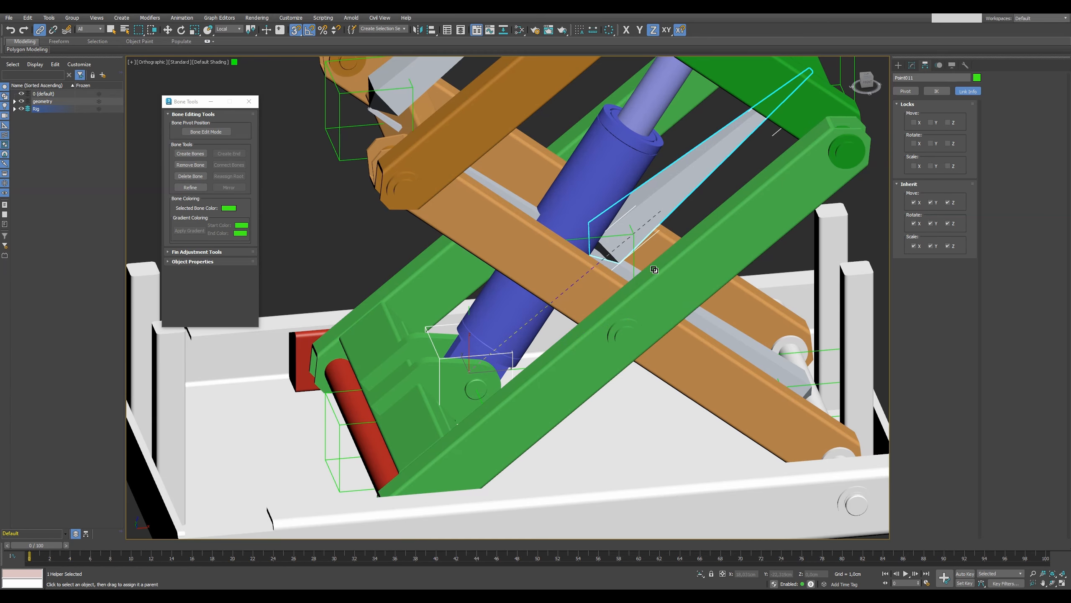
pyautogui.moveTo(41, 547); pyautogui.dragTo(277, 545)
pyautogui.moveTo(303, 485); pyautogui.dragTo(77, 410)
# Hide the geometry in the front view and isolate the point helpers at both ends of the hydraulic cylinder.
pyautogui.press('l')
pyautogui.scroll(-3, 562, 327)
pyautogui.press('f')
pyautogui.scroll(5, 633, 337)
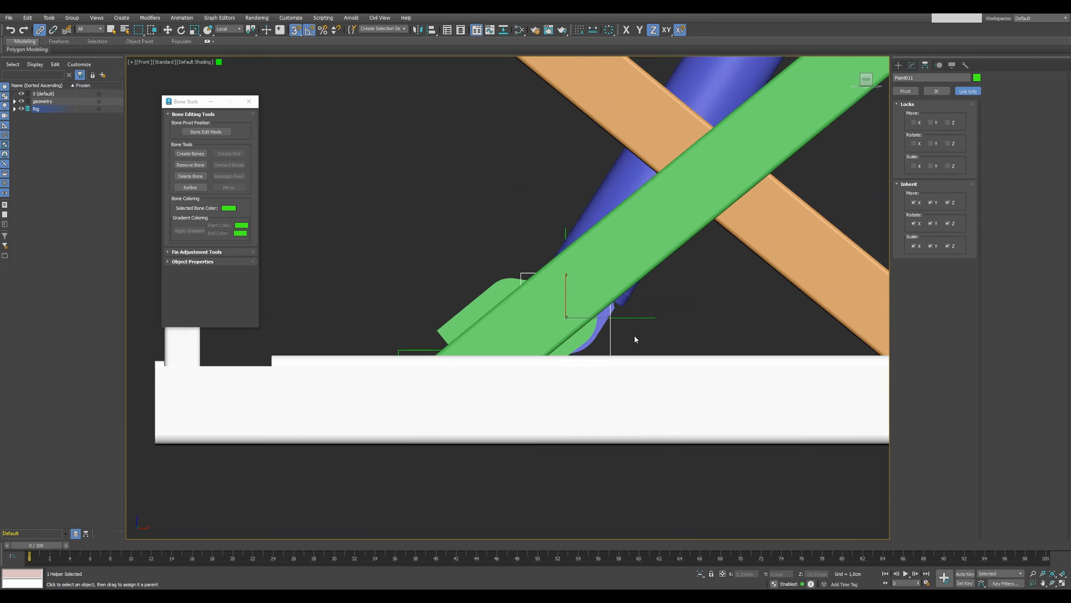
pyautogui.scroll(-4, 634, 337)
pyautogui.hotkey('shift', 'g')
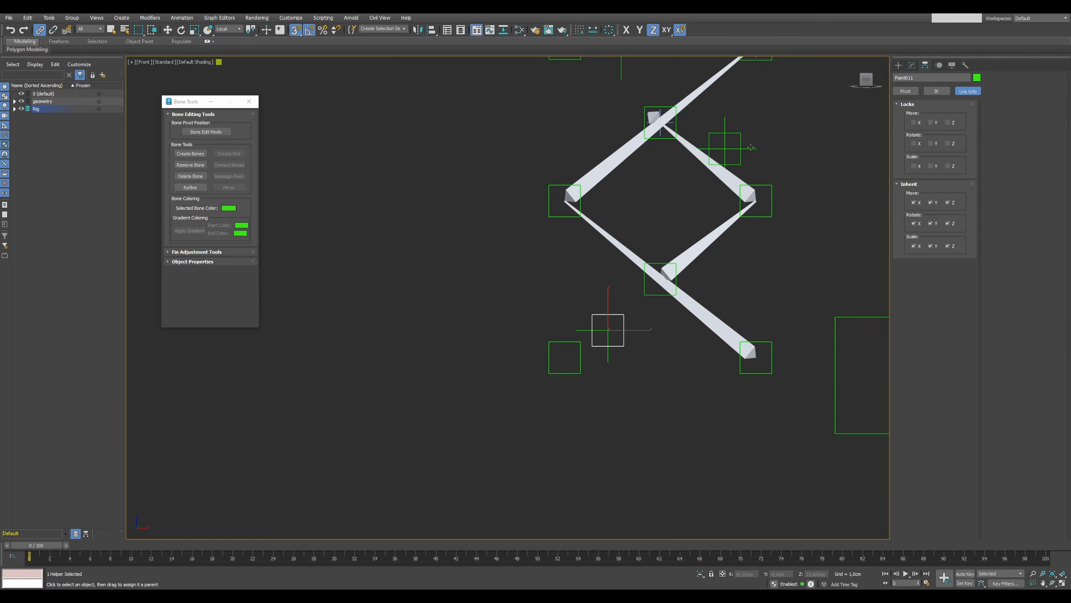
pyautogui.click(733, 156)
pyautogui.keyDown('ctrl'); pyautogui.click(620, 311); pyautogui.keyUp('ctrl')
pyautogui.hotkey('alt', 'q')
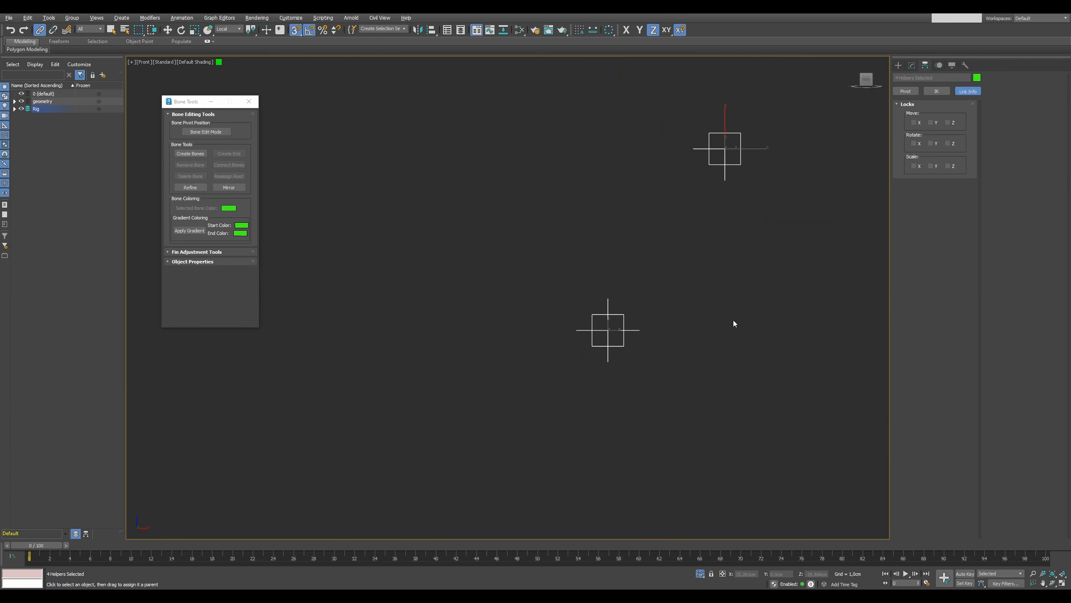
# Add a LookAt constraint to the upper cross helper targeting the cylinder's lower box helper, with Z as the LookAt axis.
pyautogui.moveTo(749, 281); pyautogui.dragTo(635, 346, button='middle')
pyautogui.click(634, 345)
pyautogui.click(623, 243)
pyautogui.keyDown('alt'); pyautogui.moveTo(579, 303); pyautogui.dragTo(603, 315, button='middle'); pyautogui.keyUp('alt')
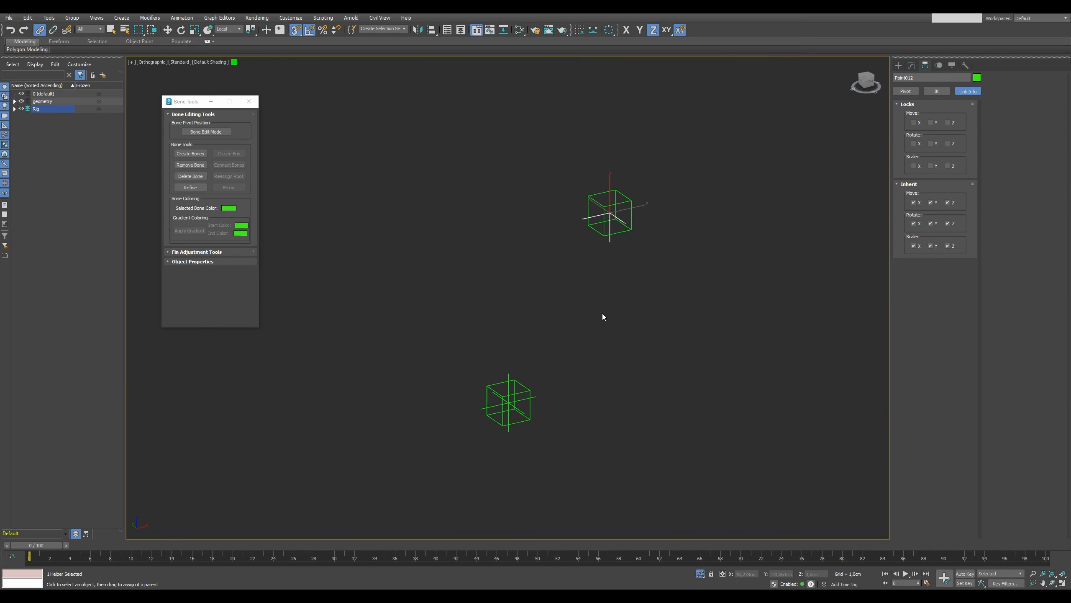
pyautogui.moveTo(58, 546); pyautogui.dragTo(40, 437)
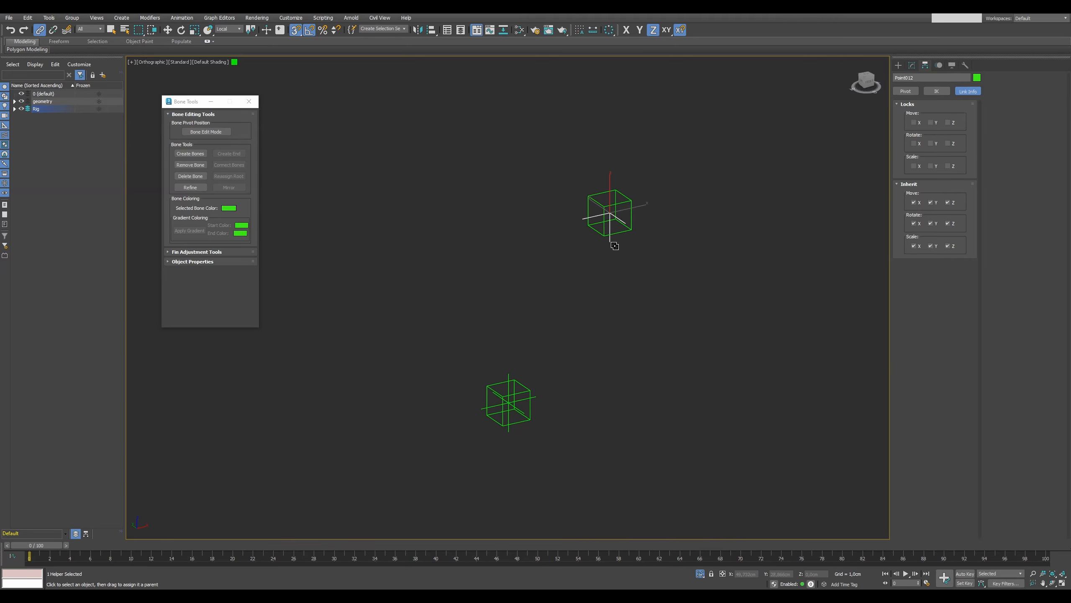
pyautogui.moveTo(603, 332); pyautogui.dragTo(601, 336)
pyautogui.click(182, 18)
pyautogui.moveTo(202, 76)
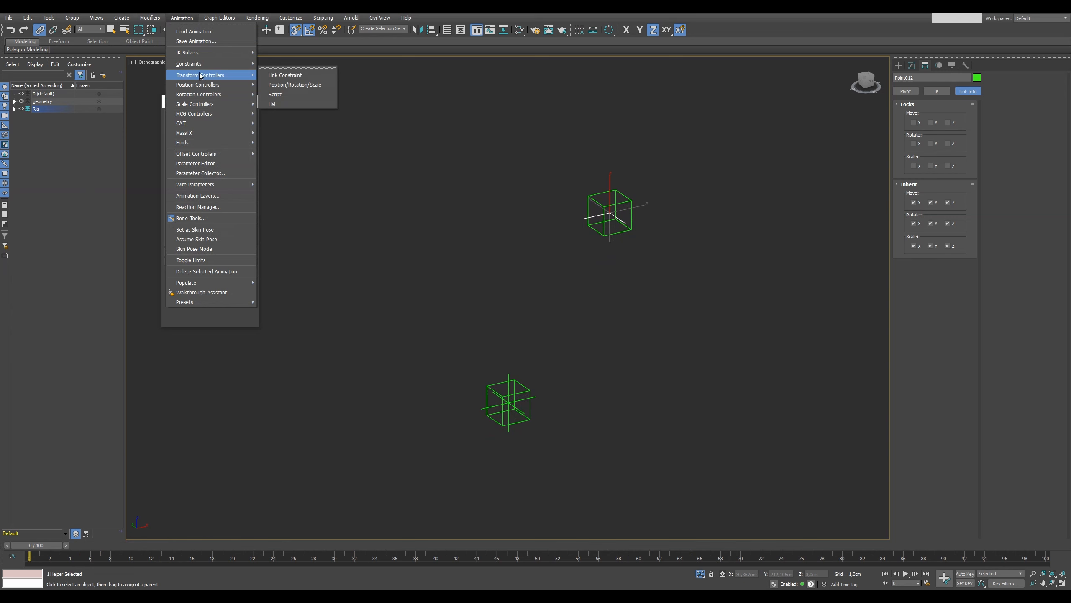
pyautogui.click(289, 116)
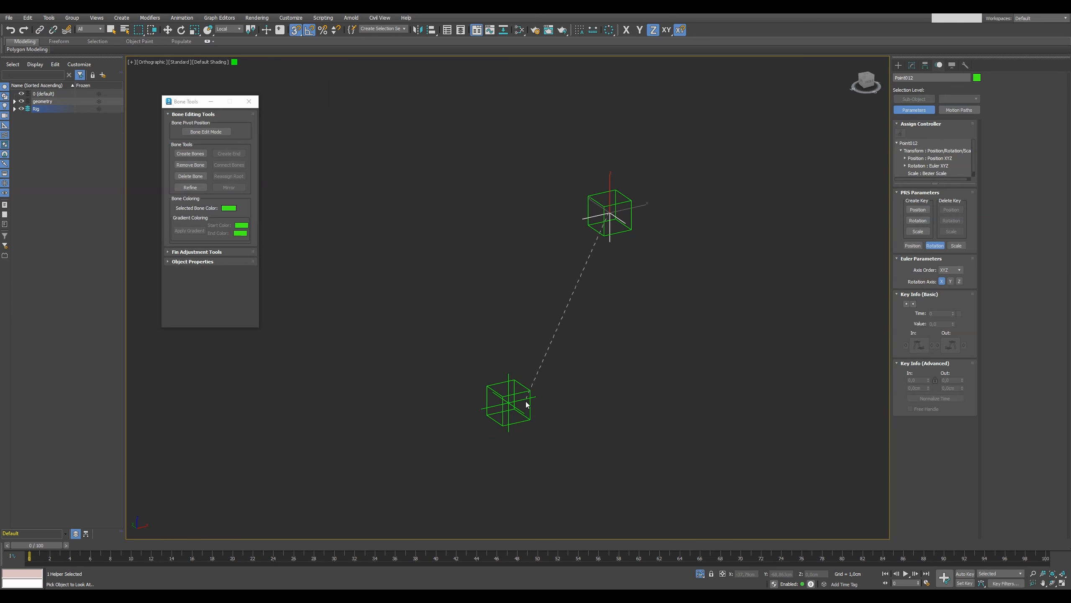
pyautogui.click(527, 387)
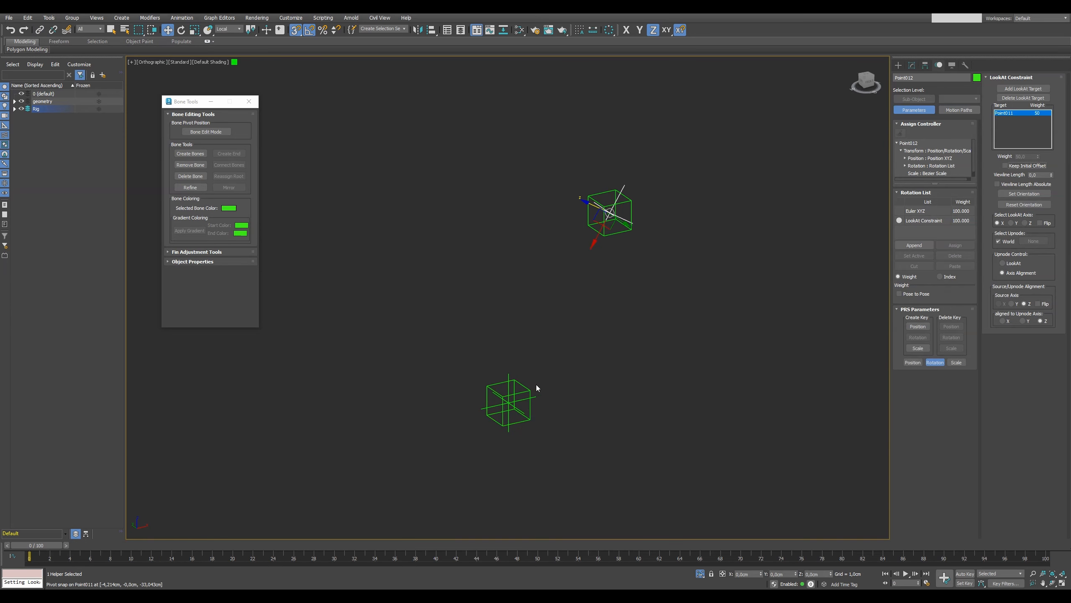
pyautogui.click(1025, 223)
# Isolate the large box helper together with the cylinder helpers and assign it as upnode of the upper cross helper's LookAt constraint.
pyautogui.hotkey('ctrl', 'a')
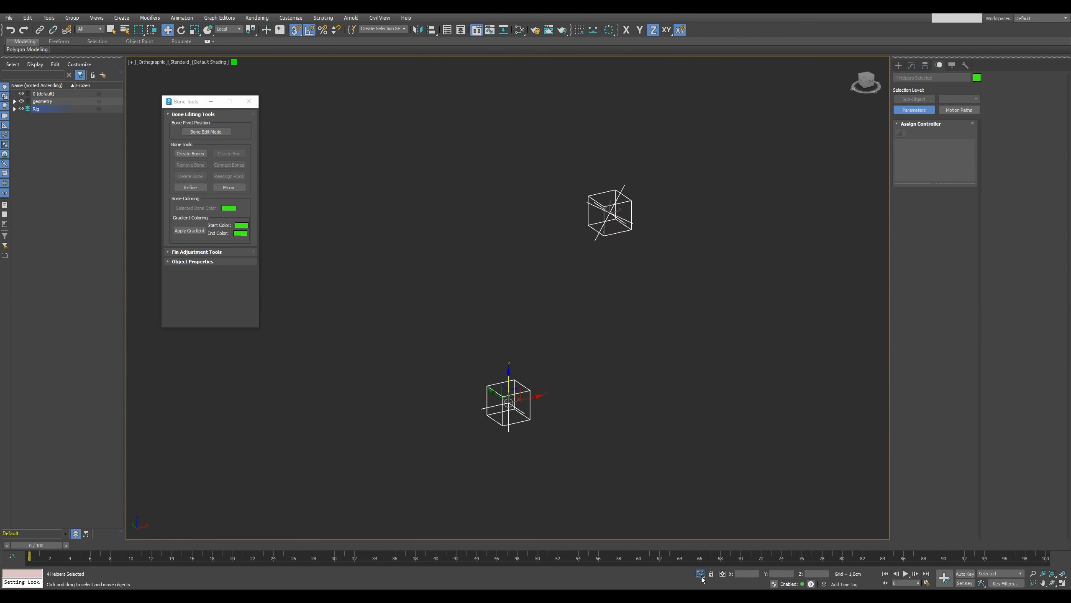
pyautogui.click(701, 574)
pyautogui.keyDown('ctrl'); pyautogui.click(734, 380); pyautogui.keyUp('ctrl')
pyautogui.hotkey('alt', 'q')
pyautogui.click(600, 243)
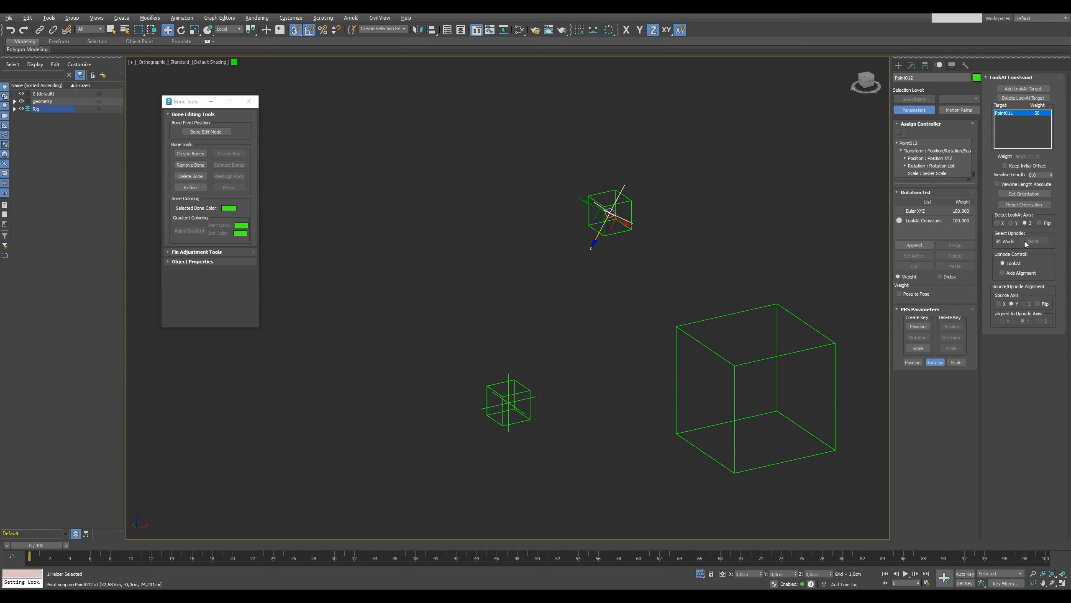
pyautogui.click(717, 317)
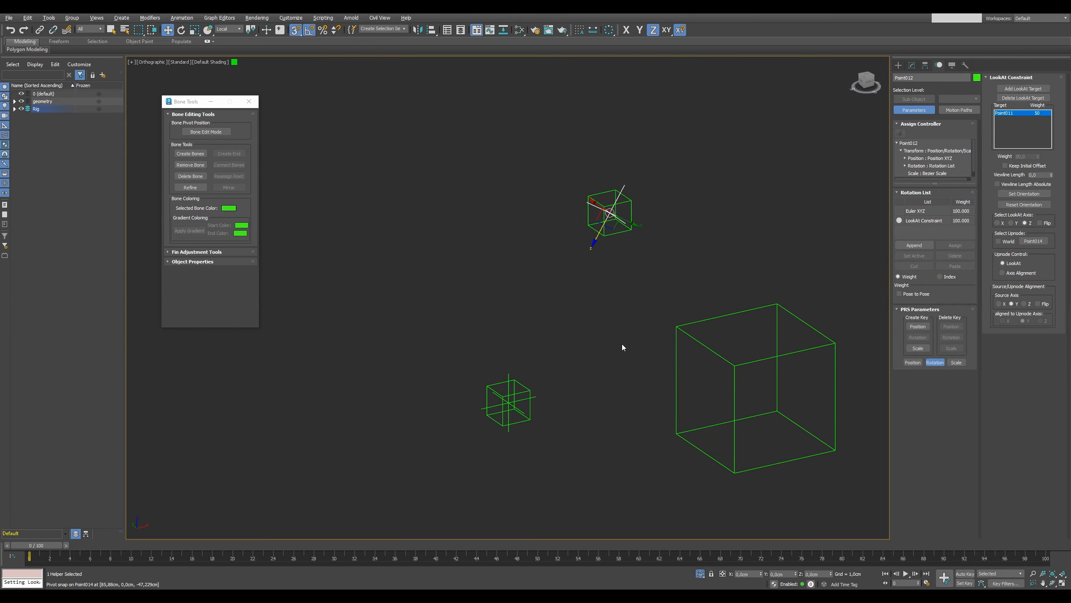
# Add a LookAt constraint to the lower cross helper, targeting the box helper at the cylinder's upper end.
pyautogui.click(548, 396)
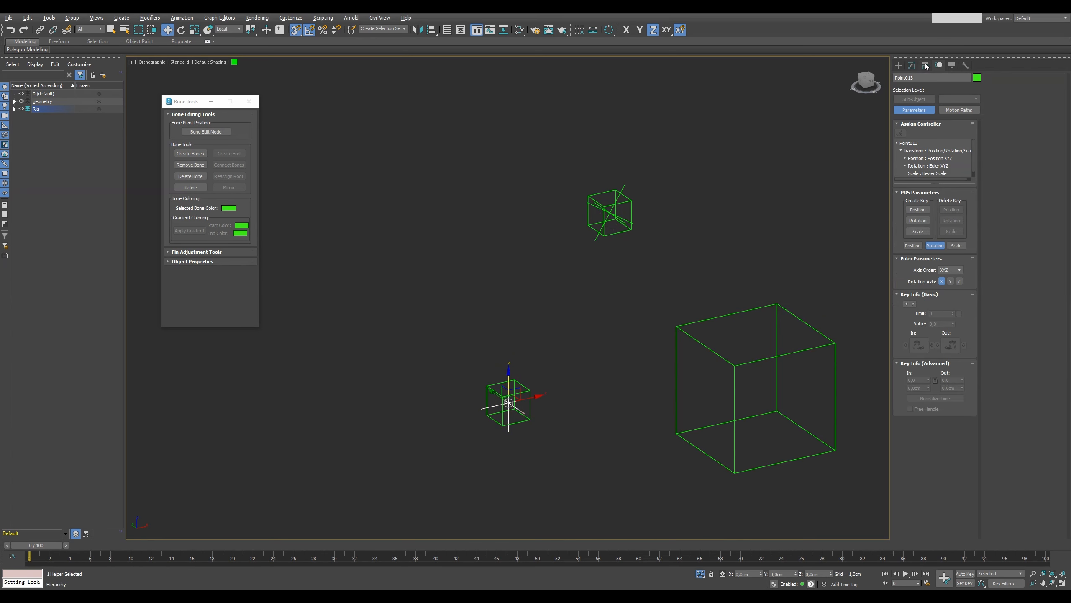
pyautogui.click(185, 17)
pyautogui.moveTo(211, 62)
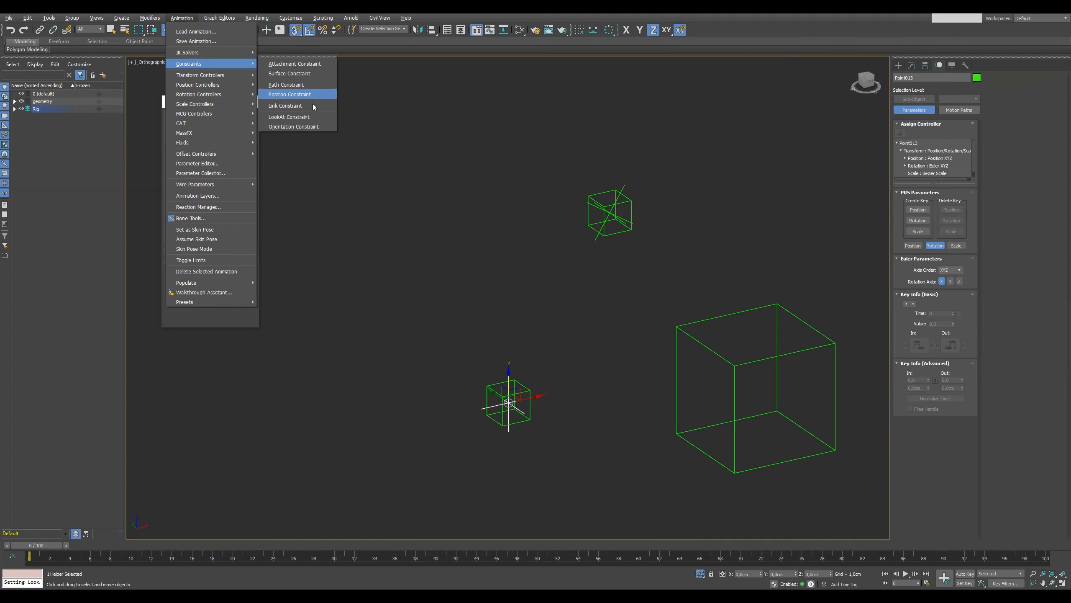
pyautogui.click(315, 116)
pyautogui.click(612, 233)
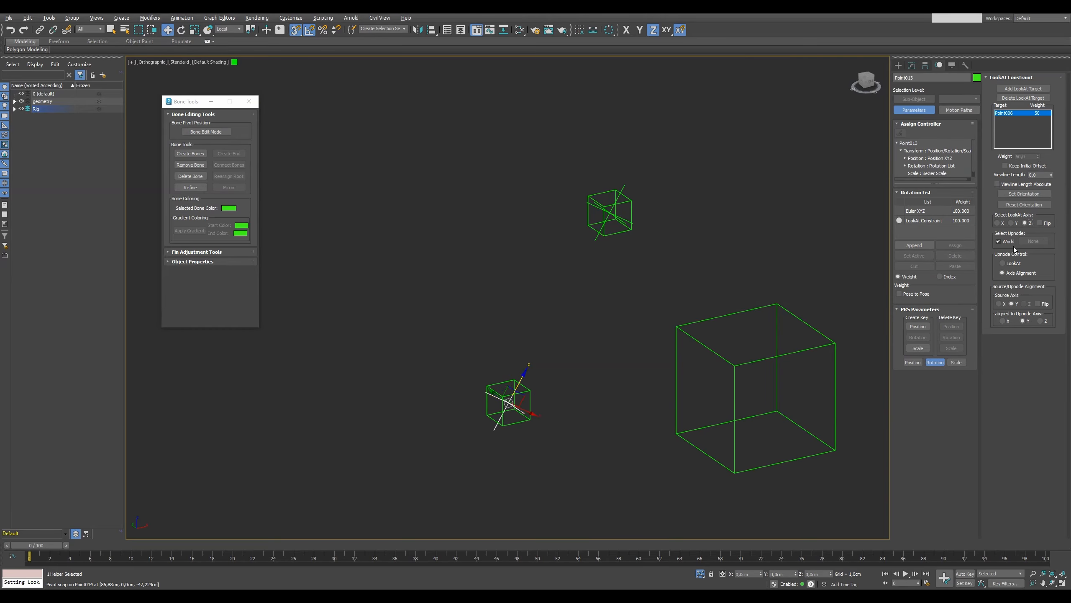
# Assign the large box helper as upnode of the lower cross helper's LookAt constraint, with upnode control set to LookAt.
pyautogui.click(1029, 242)
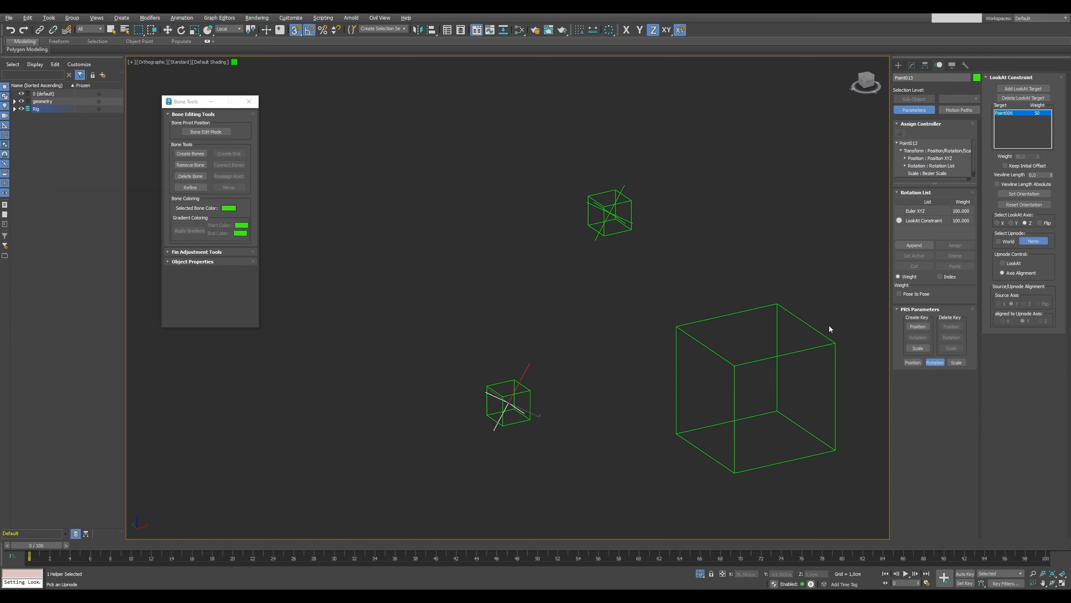
pyautogui.click(832, 340)
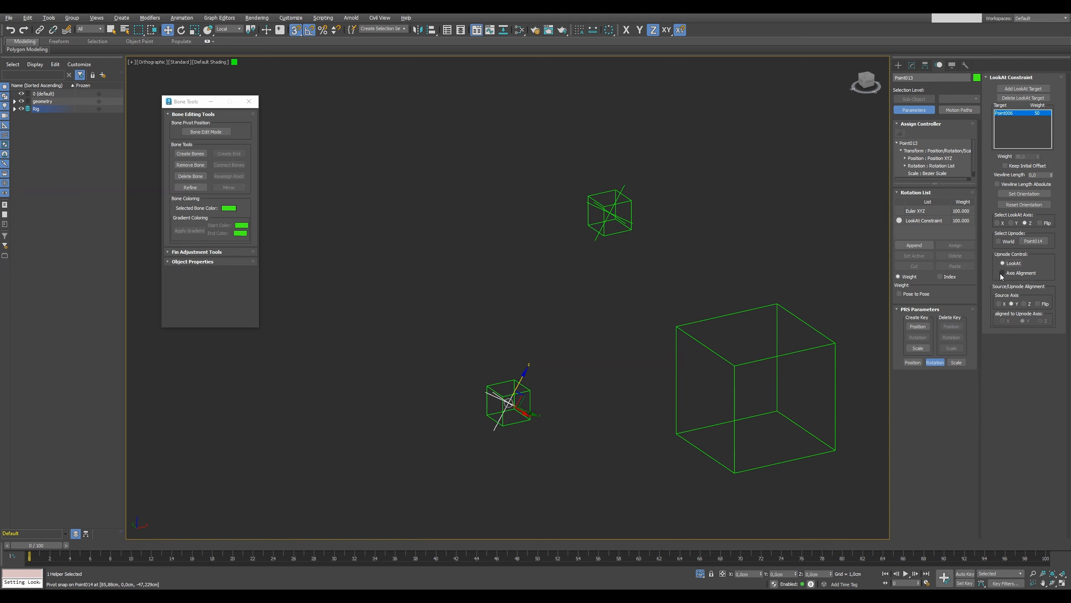
pyautogui.click(655, 262)
# In the top view, link the lower cross helper to the box helper at the cylinder's lower end.
pyautogui.press('t')
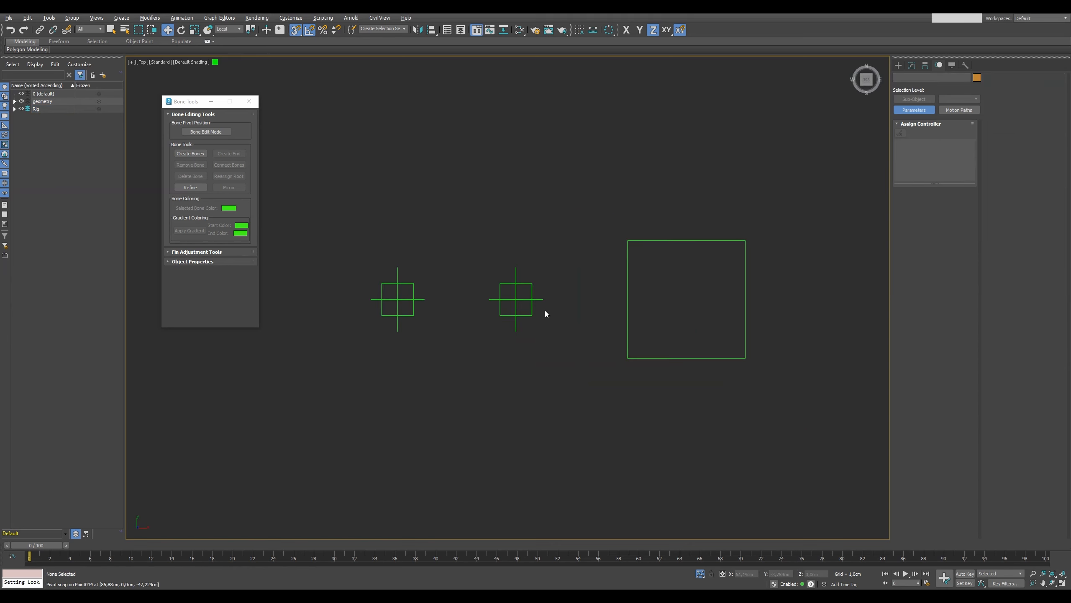
pyautogui.moveTo(40, 547); pyautogui.dragTo(32, 517)
pyautogui.click(387, 264)
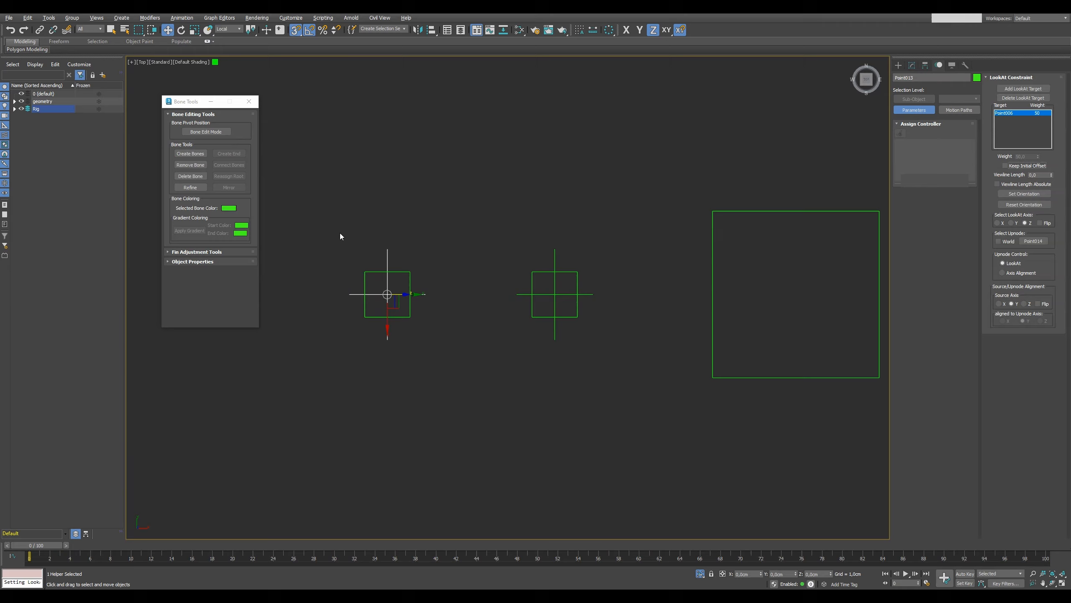
pyautogui.click(38, 30)
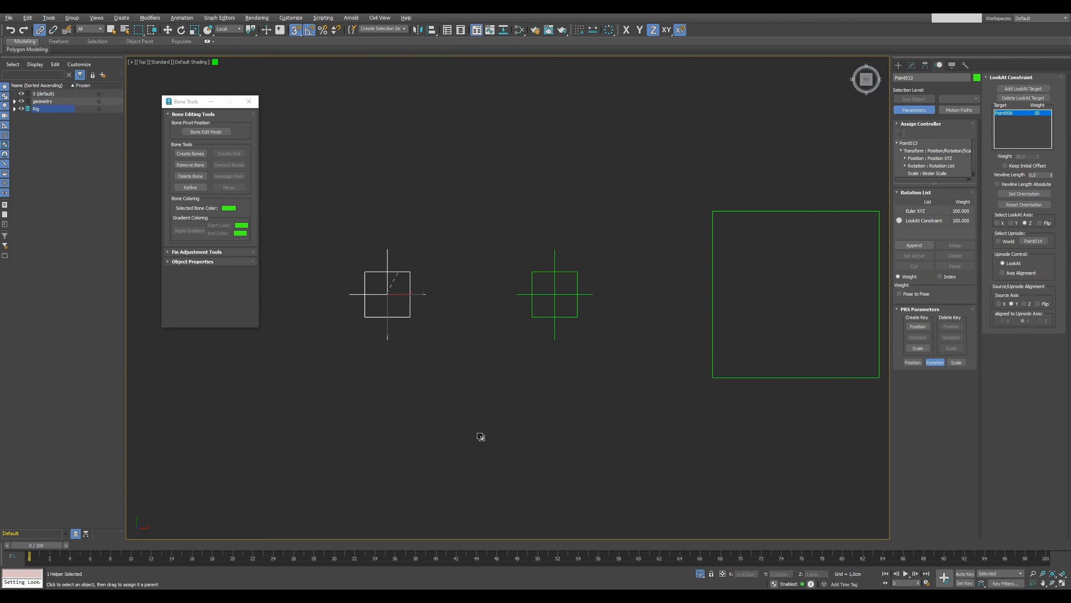
pyautogui.keyDown('alt'); pyautogui.moveTo(480, 437); pyautogui.dragTo(494, 392, button='middle'); pyautogui.keyUp('alt')
# Scrub the timeline to frame 24 and back to 0 in the front view to check the cylinder helpers.
pyautogui.moveTo(47, 548); pyautogui.dragTo(309, 511)
pyautogui.press('f')
pyautogui.press('z')
pyautogui.scroll(-5, 476, 442)
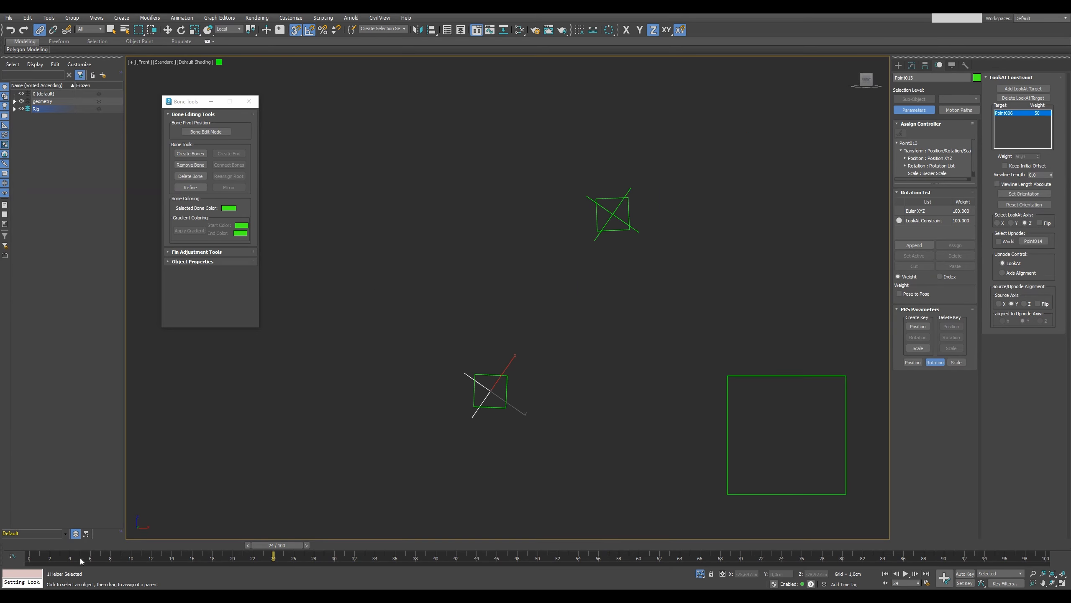
pyautogui.moveTo(279, 545); pyautogui.dragTo(17, 487)
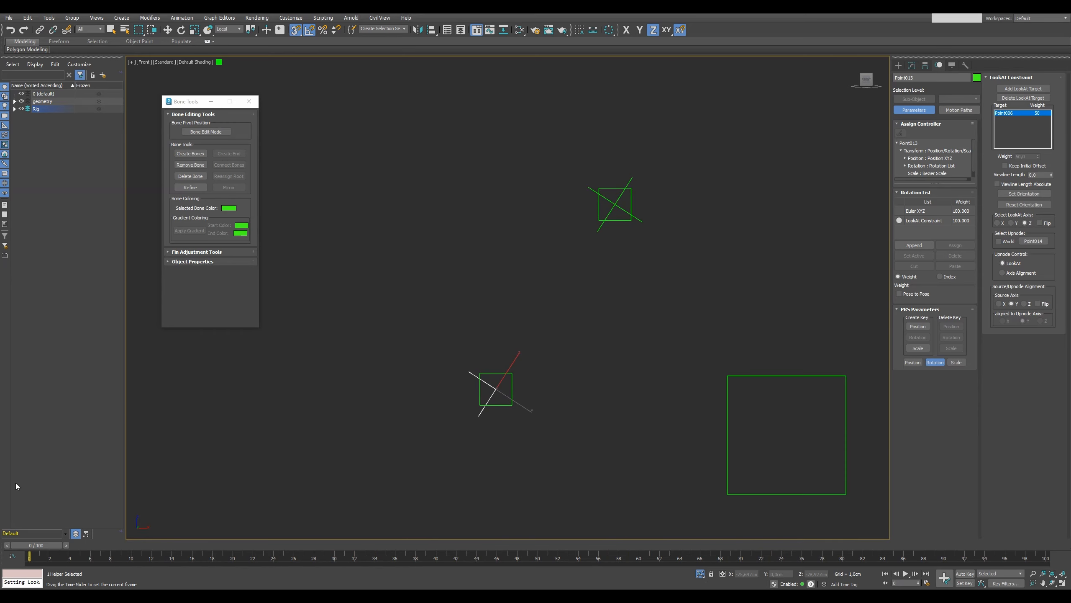
# Exit isolation, select the light violet piston rod parts by colour and link them to the upper cross helper.
pyautogui.click(699, 573)
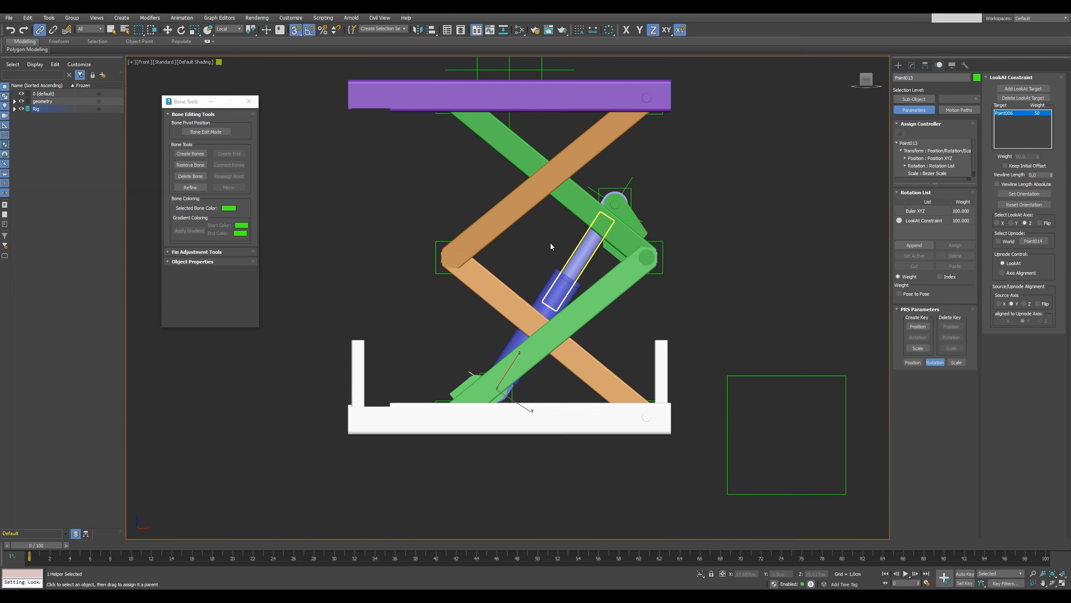
pyautogui.click(28, 17)
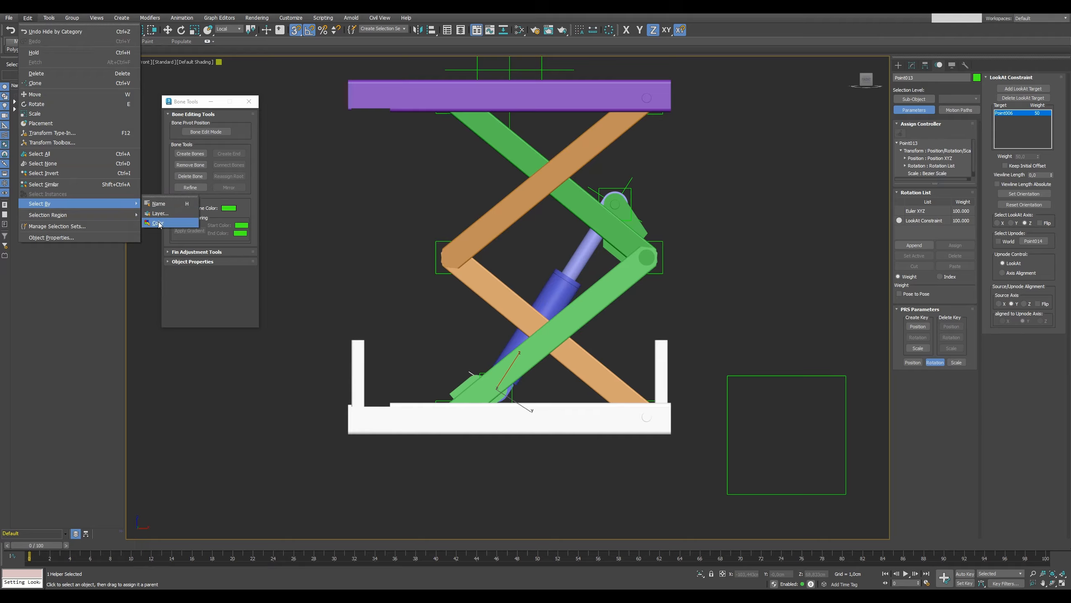
pyautogui.click(169, 204)
pyautogui.click(586, 259)
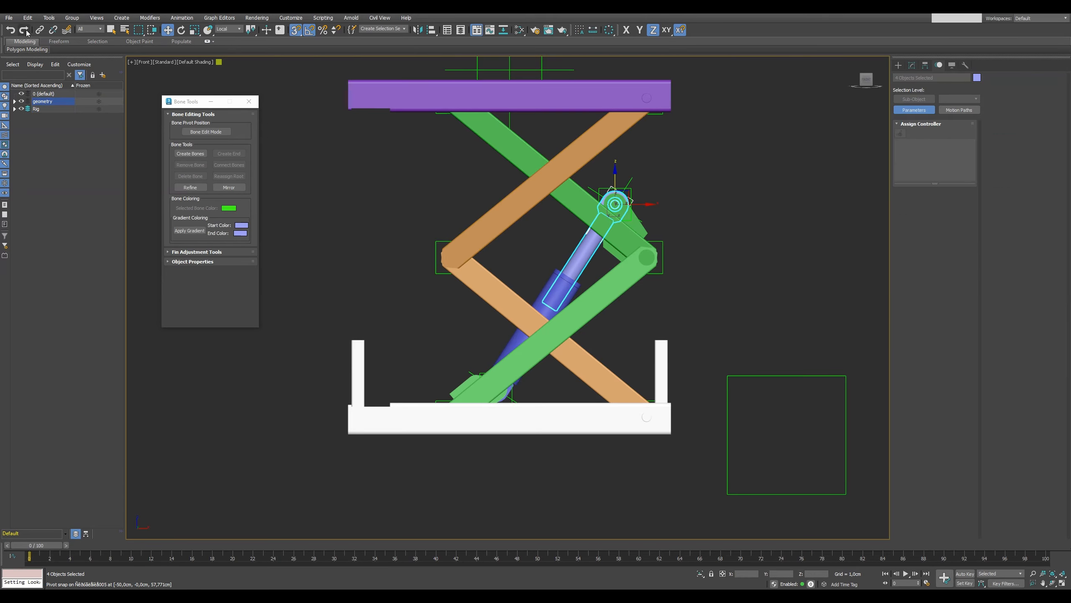
pyautogui.click(39, 30)
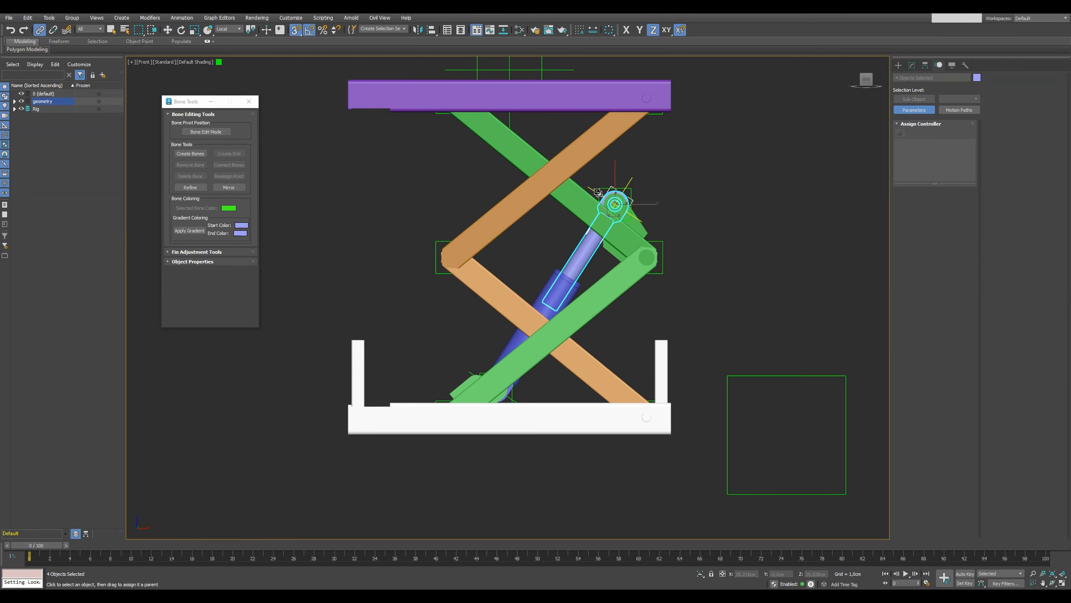
# Select the dark blue cylinder body parts by colour and link them to the lower cross helper.
pyautogui.click(28, 17)
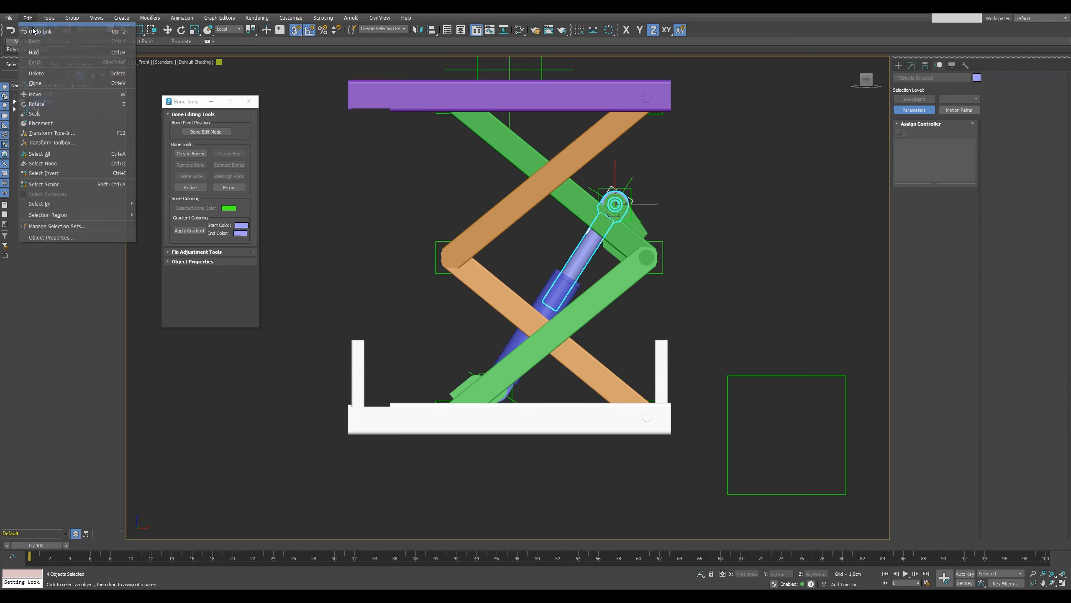
pyautogui.moveTo(51, 204)
pyautogui.click(154, 204)
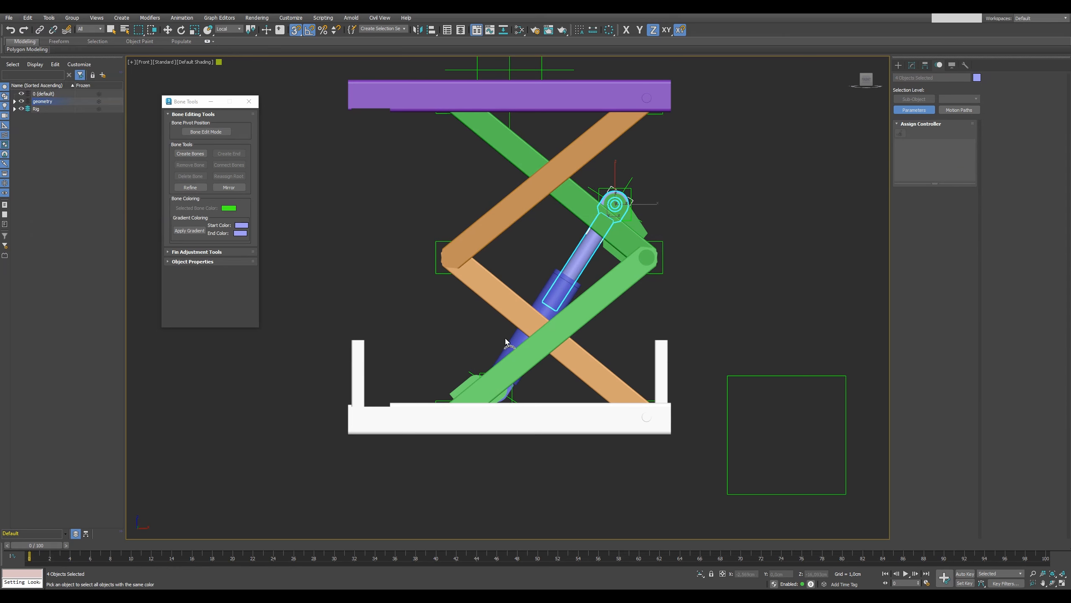
pyautogui.click(520, 344)
pyautogui.click(39, 30)
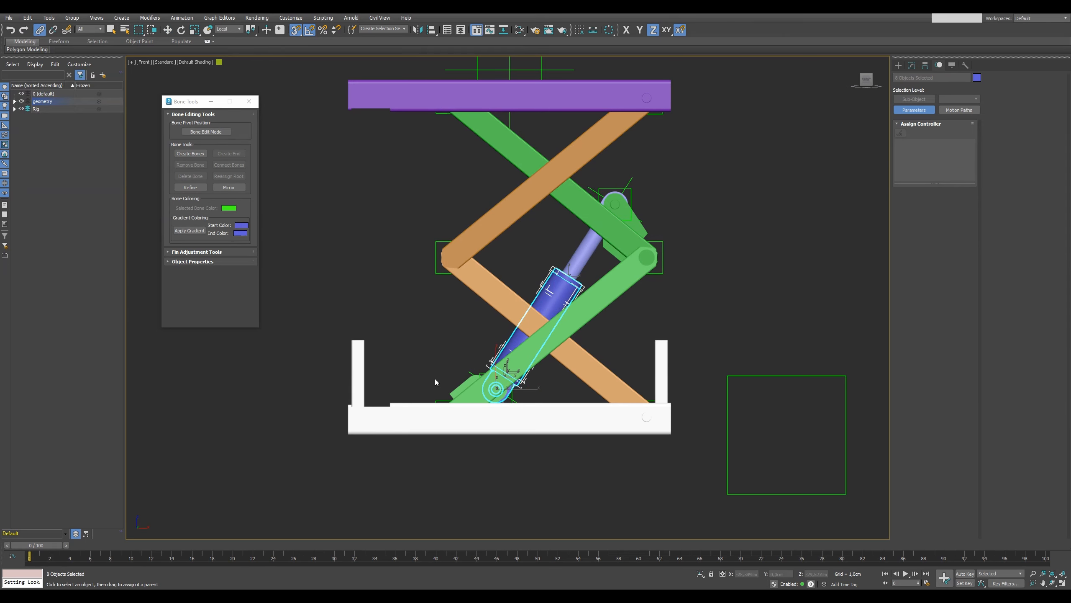
pyautogui.scroll(5, 439, 376)
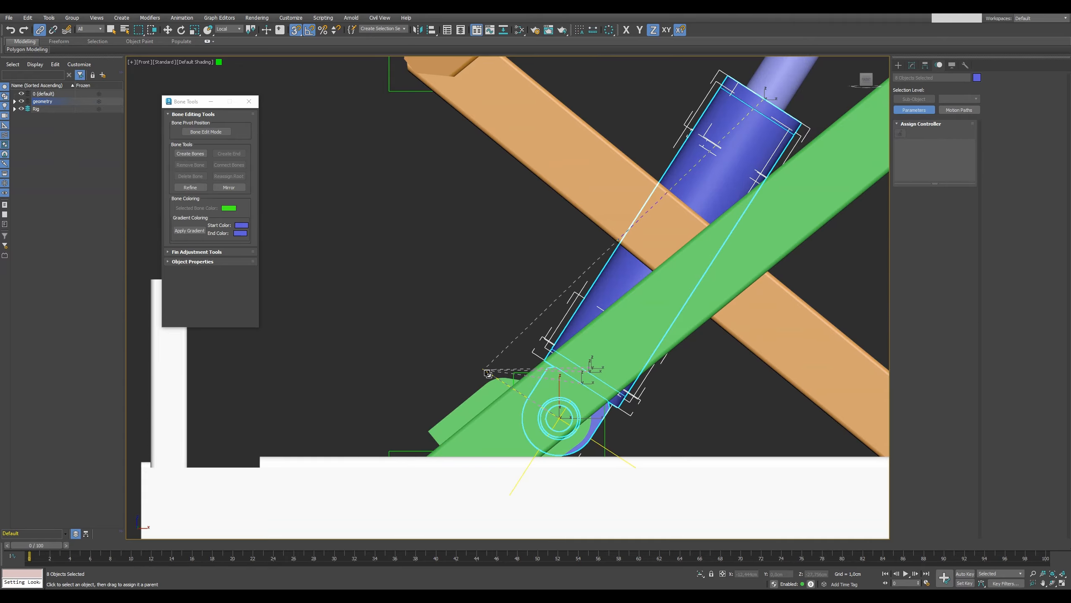
pyautogui.scroll(-6, 347, 342)
# Scrub the timeline to frame 68 in the front view to check the cylinder's motion.
pyautogui.keyDown('alt'); pyautogui.moveTo(376, 318); pyautogui.dragTo(410, 332, button='middle'); pyautogui.keyUp('alt')
pyautogui.press('f')
pyautogui.scroll(-6, 534, 363)
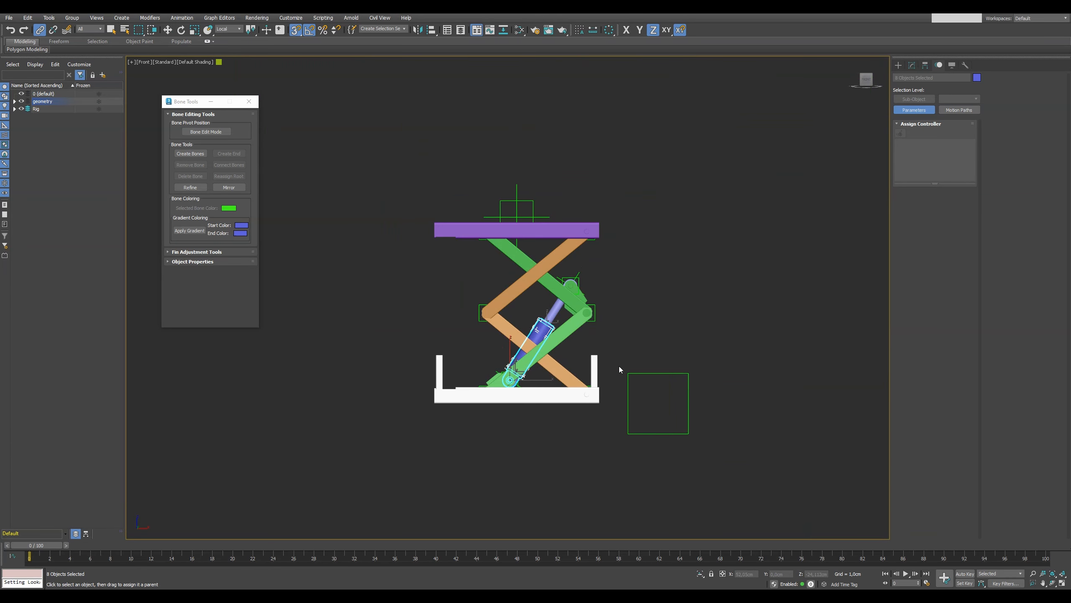
pyautogui.click(307, 438)
pyautogui.moveTo(44, 543); pyautogui.dragTo(687, 528)
# Clear the leftover static box helpers around the arms from the view and scrub through the animation back to frame 0.
pyautogui.moveTo(474, 302); pyautogui.dragTo(616, 324)
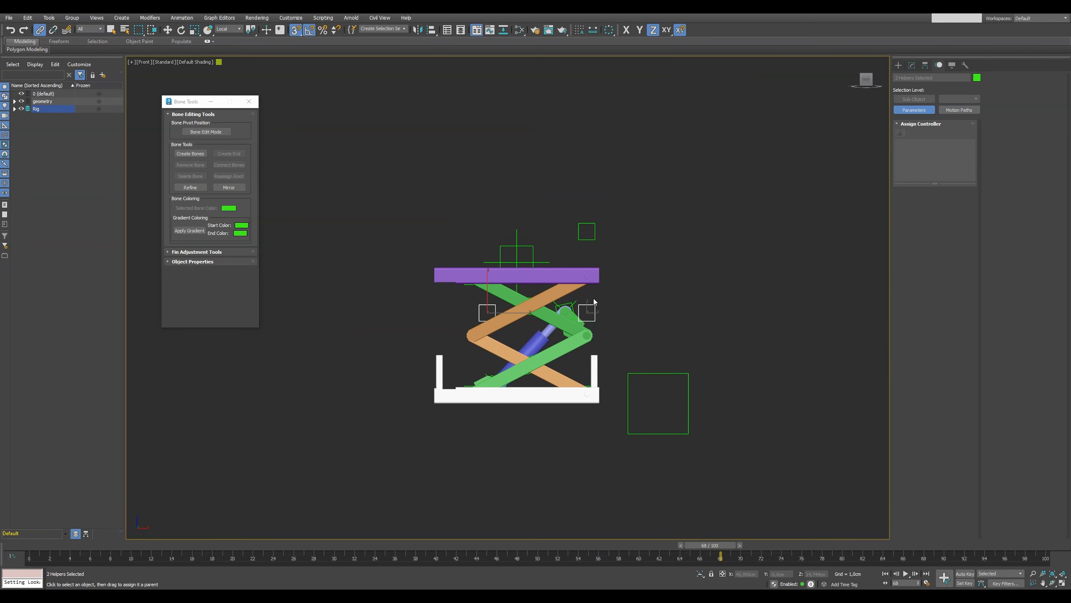
pyautogui.click(567, 417)
pyautogui.scroll(5, 568, 417)
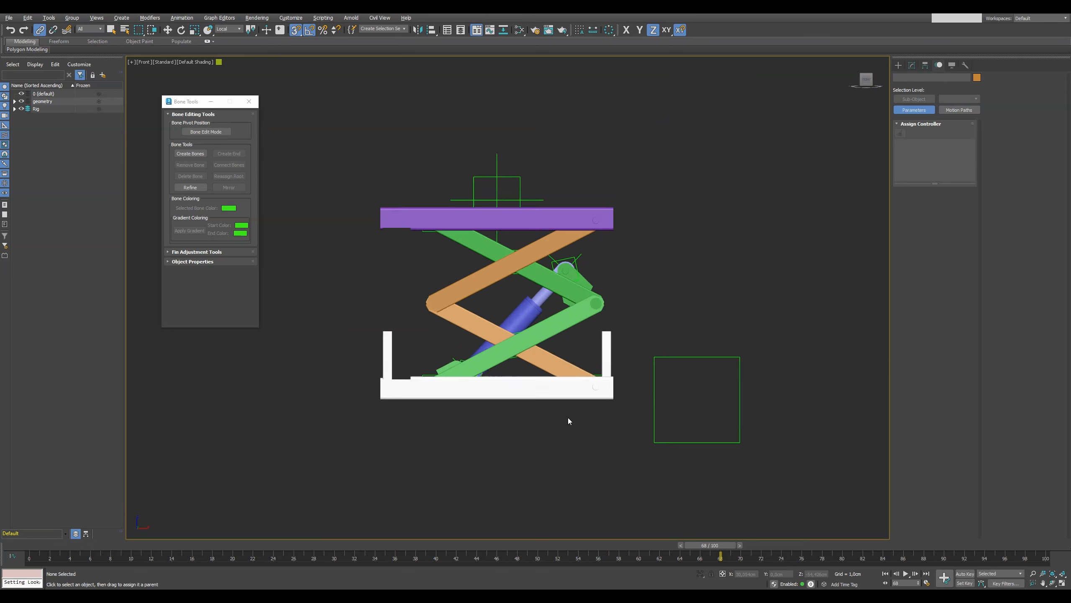
pyautogui.moveTo(52, 544); pyautogui.dragTo(916, 517)
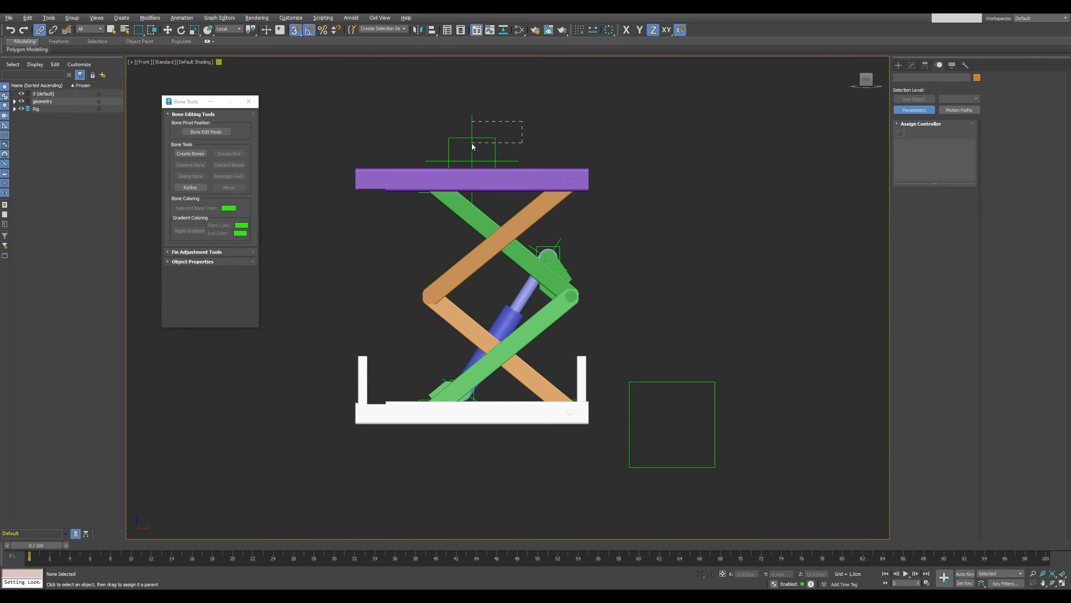
# Move the driver helper above the platform down to lower the lift and view the rig from an angle.
pyautogui.rightClick(481, 128)
pyautogui.moveTo(472, 144); pyautogui.dragTo(481, 216)
pyautogui.click(486, 138)
pyautogui.hotkey('ctrl', 'z')
pyautogui.keyDown('alt'); pyautogui.moveTo(656, 316); pyautogui.dragTo(591, 335, button='middle'); pyautogui.keyUp('alt')
pyautogui.moveTo(474, 221); pyautogui.dragTo(548, 213)
pyautogui.keyDown('alt'); pyautogui.moveTo(551, 221); pyautogui.dragTo(469, 191, button='middle'); pyautogui.keyUp('alt')
# Link the driver helper and the point helper at the lower orange arms' base joint to the large box helper.
pyautogui.click(39, 30)
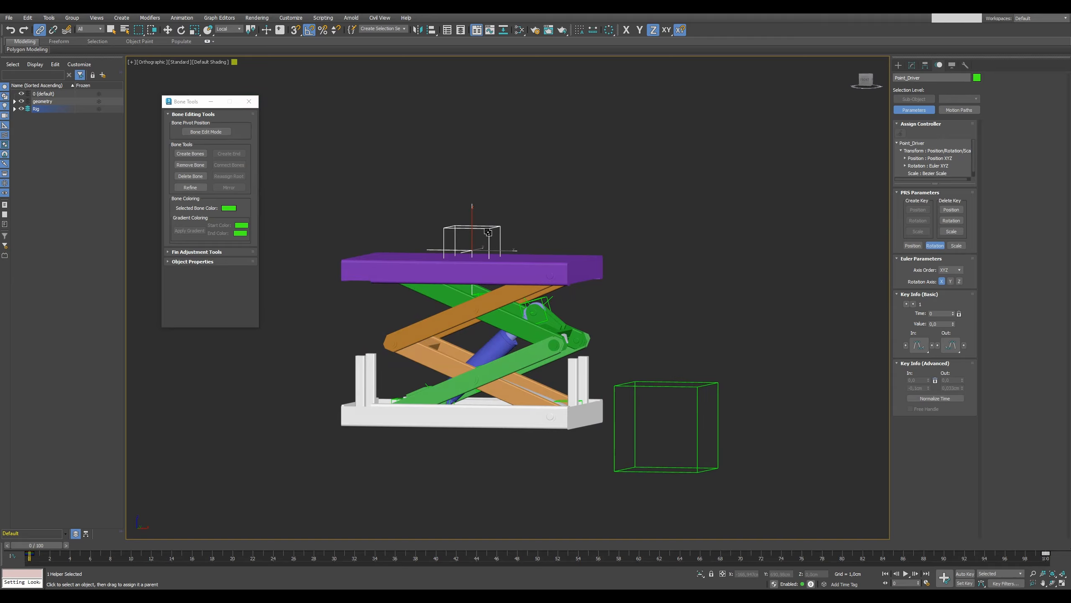
pyautogui.moveTo(694, 314); pyautogui.dragTo(688, 391)
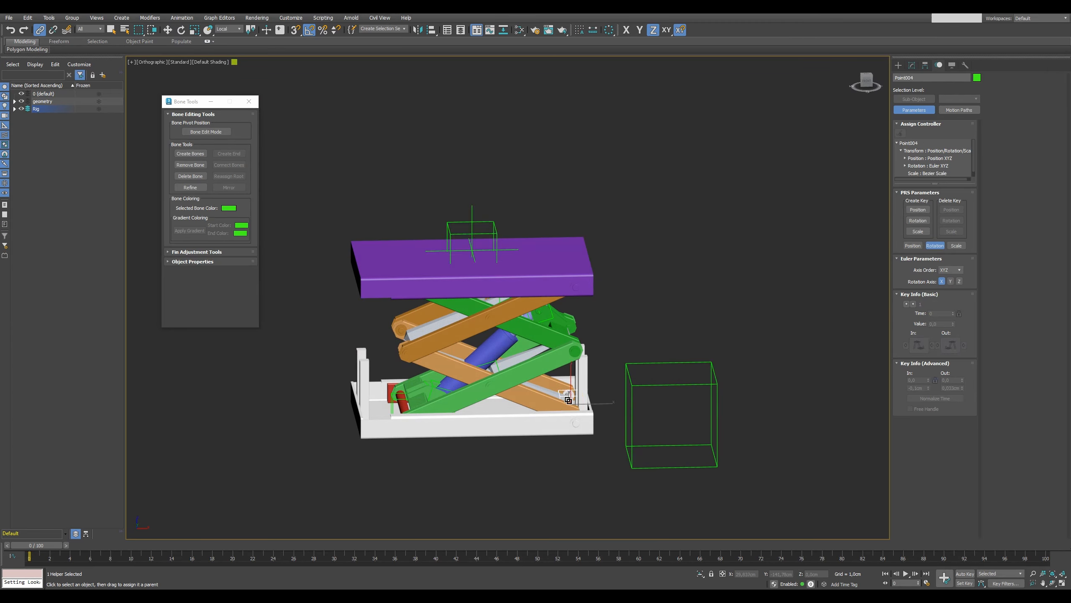
pyautogui.moveTo(568, 399); pyautogui.dragTo(643, 390)
# Select the white base parts by colour and link them to the large box helper.
pyautogui.click(28, 18)
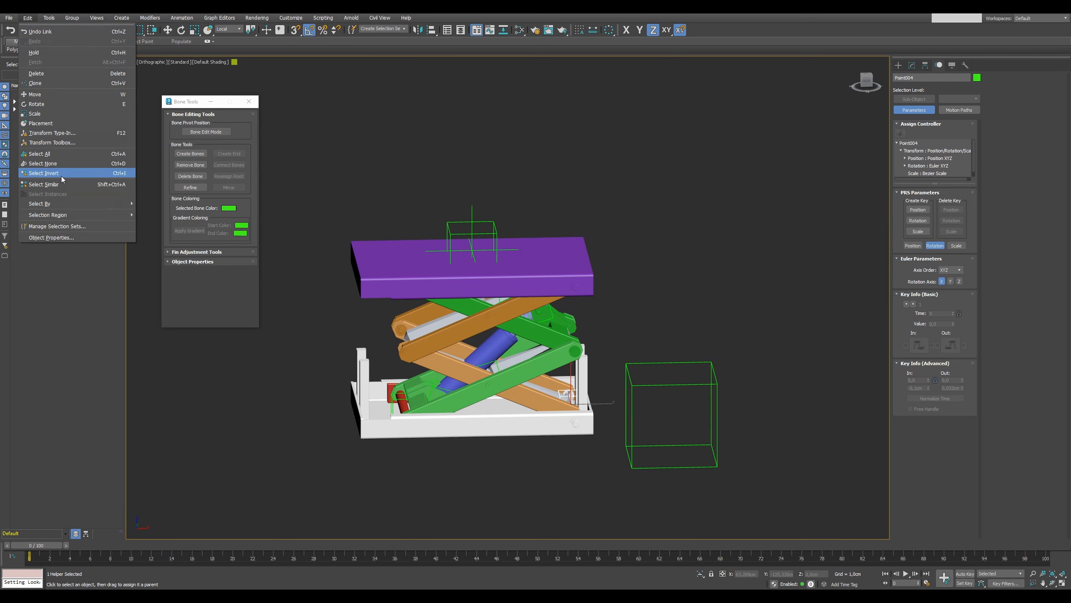
pyautogui.moveTo(122, 203)
pyautogui.click(153, 223)
pyautogui.click(359, 412)
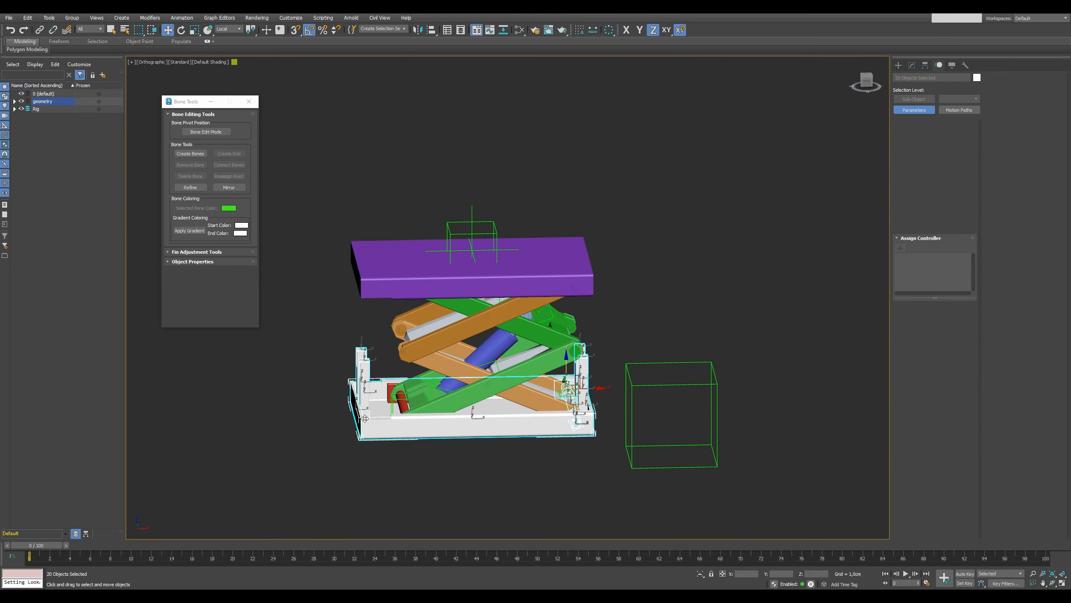
pyautogui.click(40, 30)
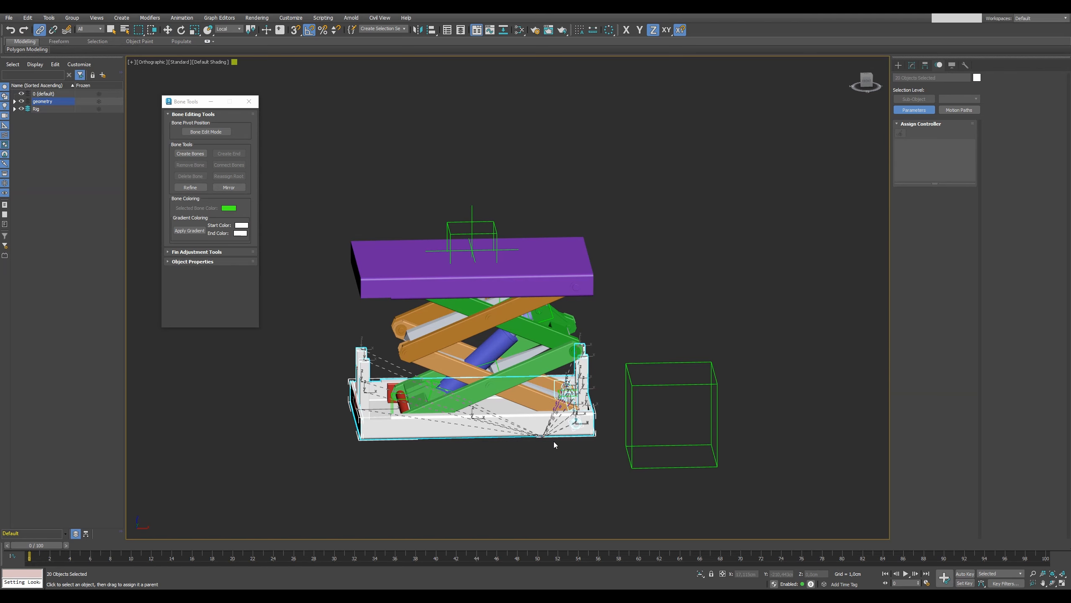
pyautogui.moveTo(554, 441); pyautogui.dragTo(635, 471)
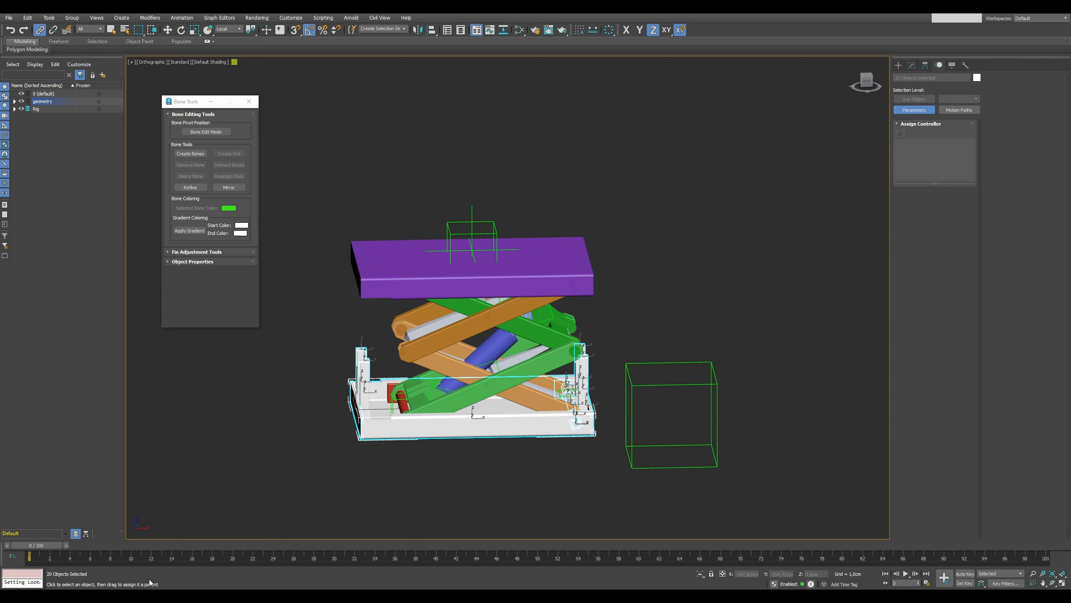
# Test-move the large box helper and undo the move.
pyautogui.click(663, 450)
pyautogui.rightClick(673, 424)
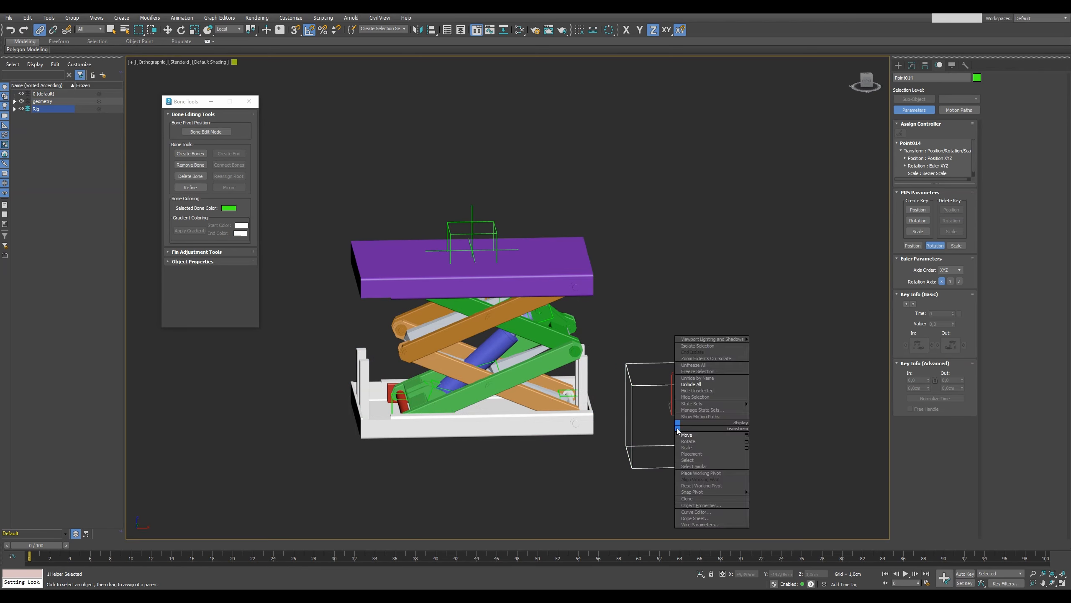
pyautogui.click(692, 433)
pyautogui.moveTo(672, 408)
pyautogui.mouseDown()
pyautogui.moveTo(673, 443)
pyautogui.moveTo(681, 388)
pyautogui.moveTo(682, 406)
pyautogui.mouseUp()
pyautogui.hotkey('ctrl', 'z')
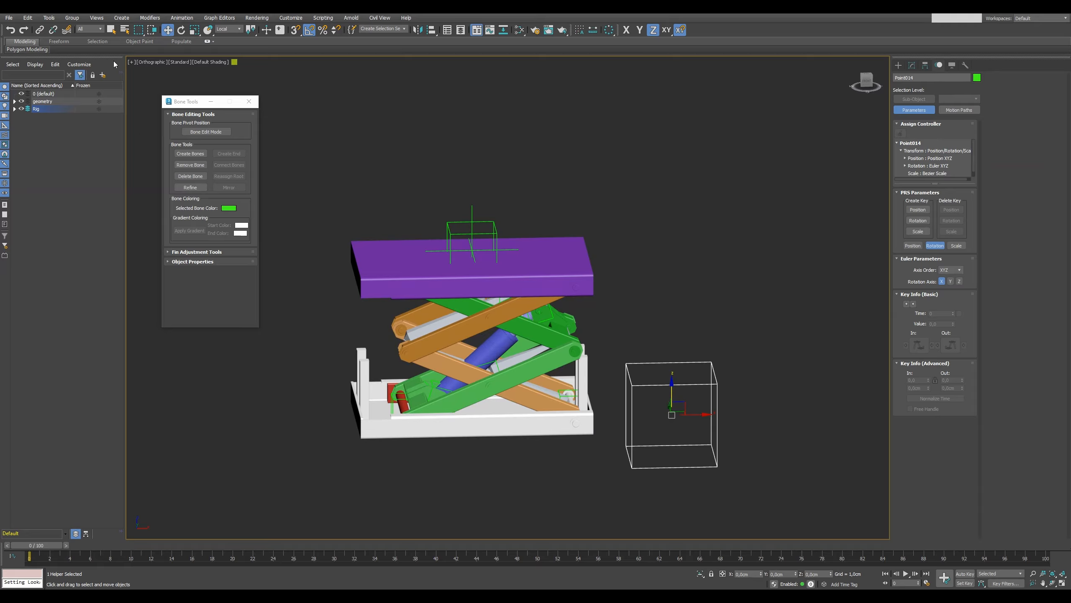
# Link the bone of the lower orange arms to the large box helper.
pyautogui.click(40, 30)
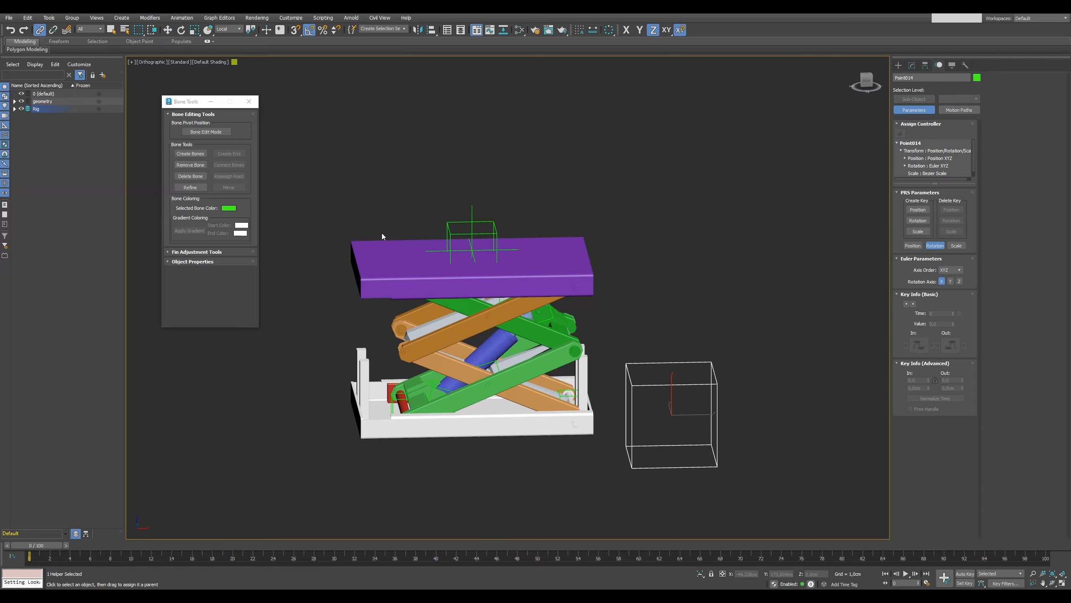
pyautogui.click(556, 397)
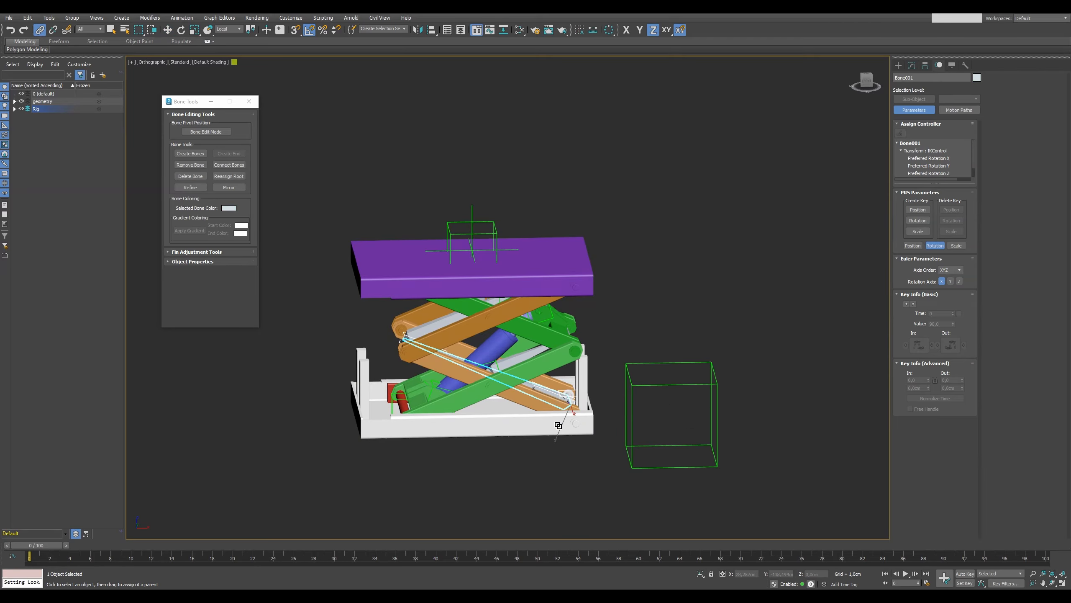
pyautogui.click(648, 385)
# Move the whole lift with the large box helper, and raise the platform slightly with the driver helper.
pyautogui.rightClick(669, 380)
pyautogui.click(681, 392)
pyautogui.rightClick(677, 384)
pyautogui.click(685, 391)
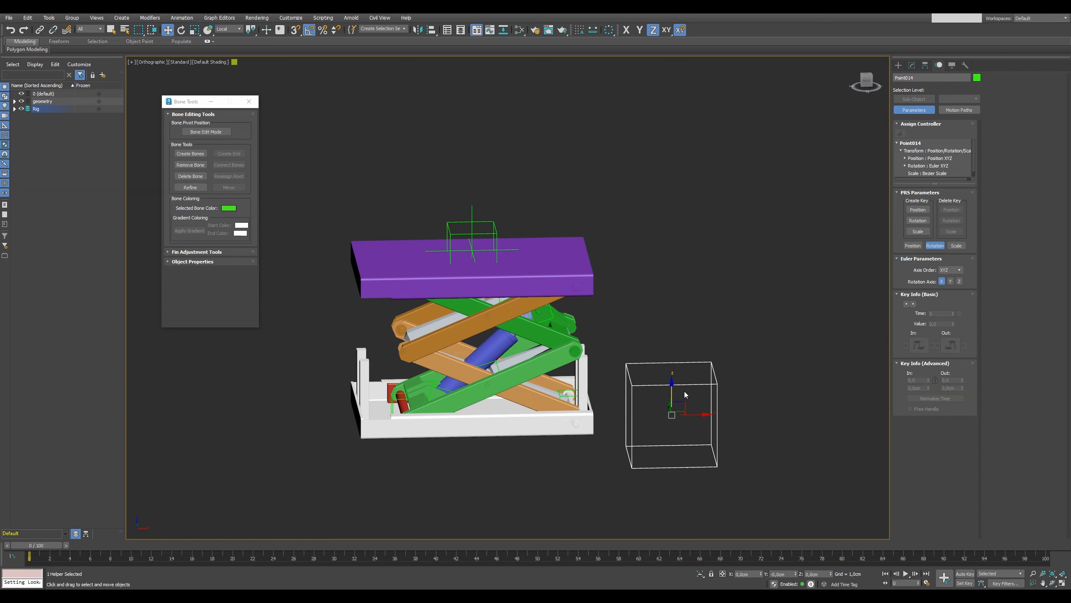
pyautogui.moveTo(673, 388); pyautogui.dragTo(757, 391)
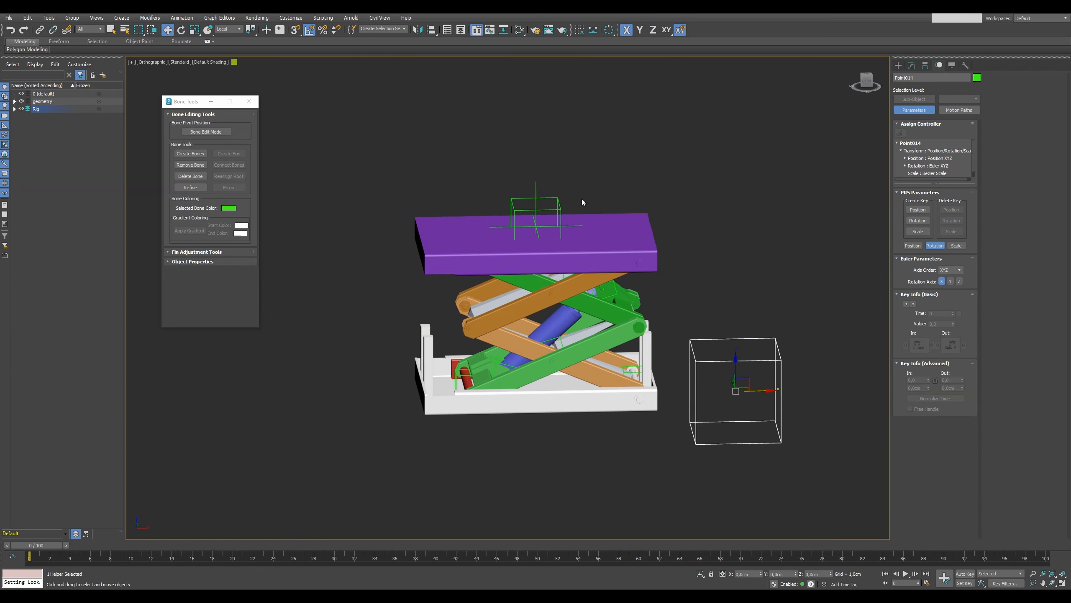
pyautogui.click(531, 206)
pyautogui.moveTo(537, 198); pyautogui.dragTo(538, 172)
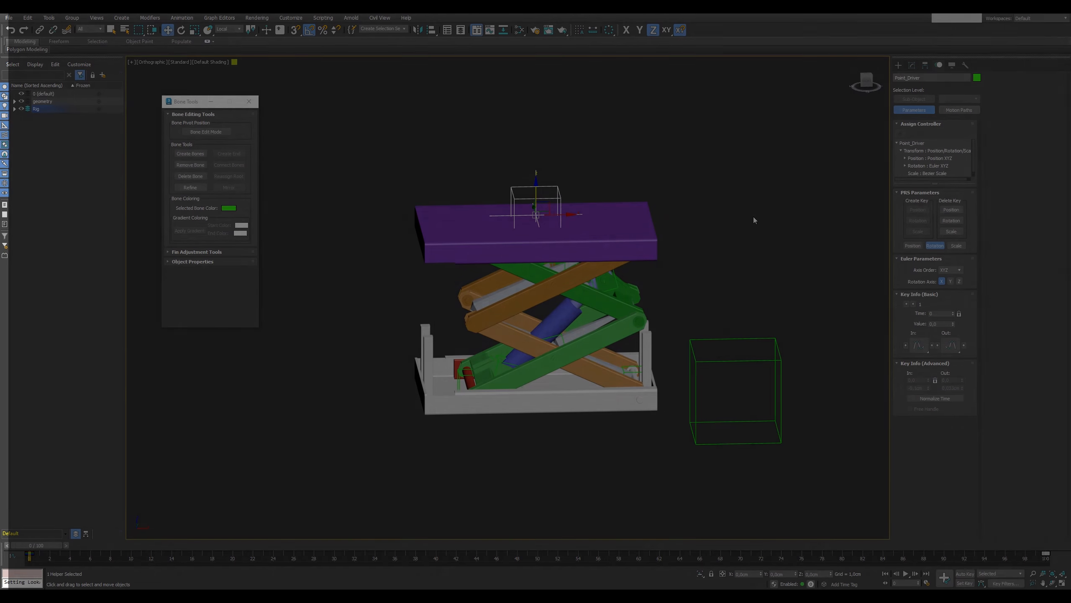